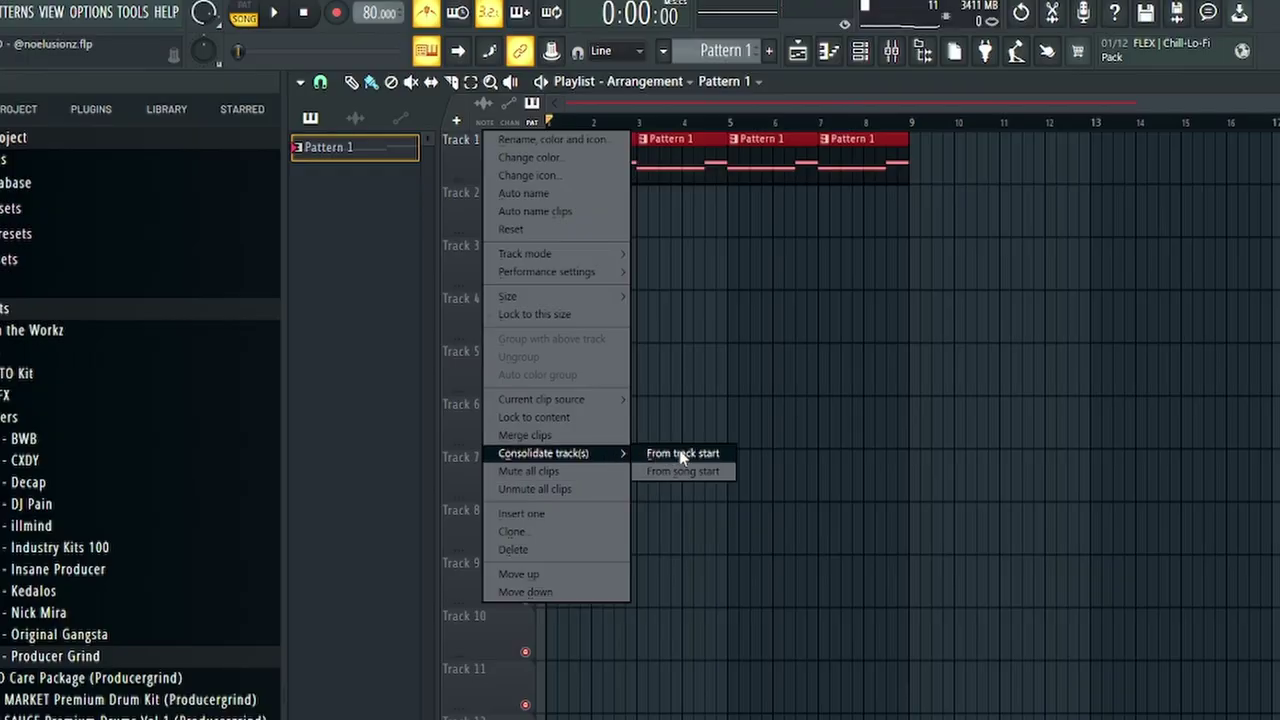
Consolidate Track 1 from its track start and clone the resulting audio channel in the channel rack.
click(683, 454)
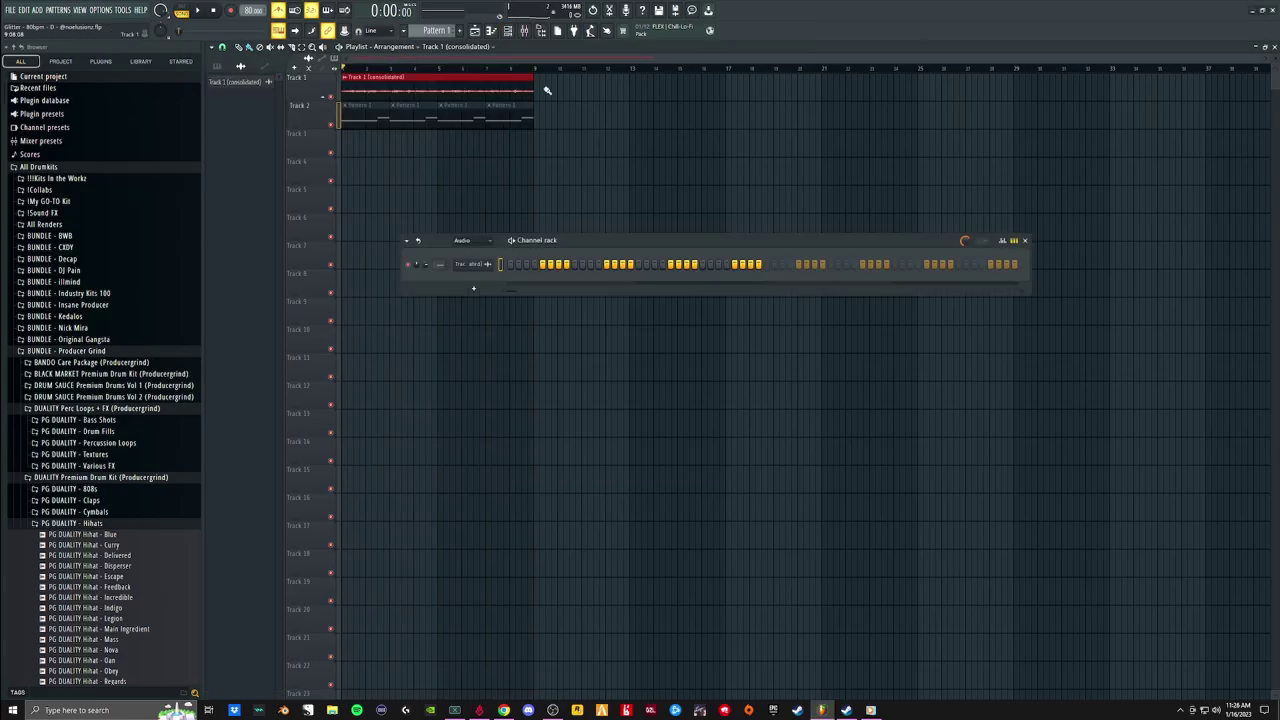
click(459, 251)
right_click(487, 354)
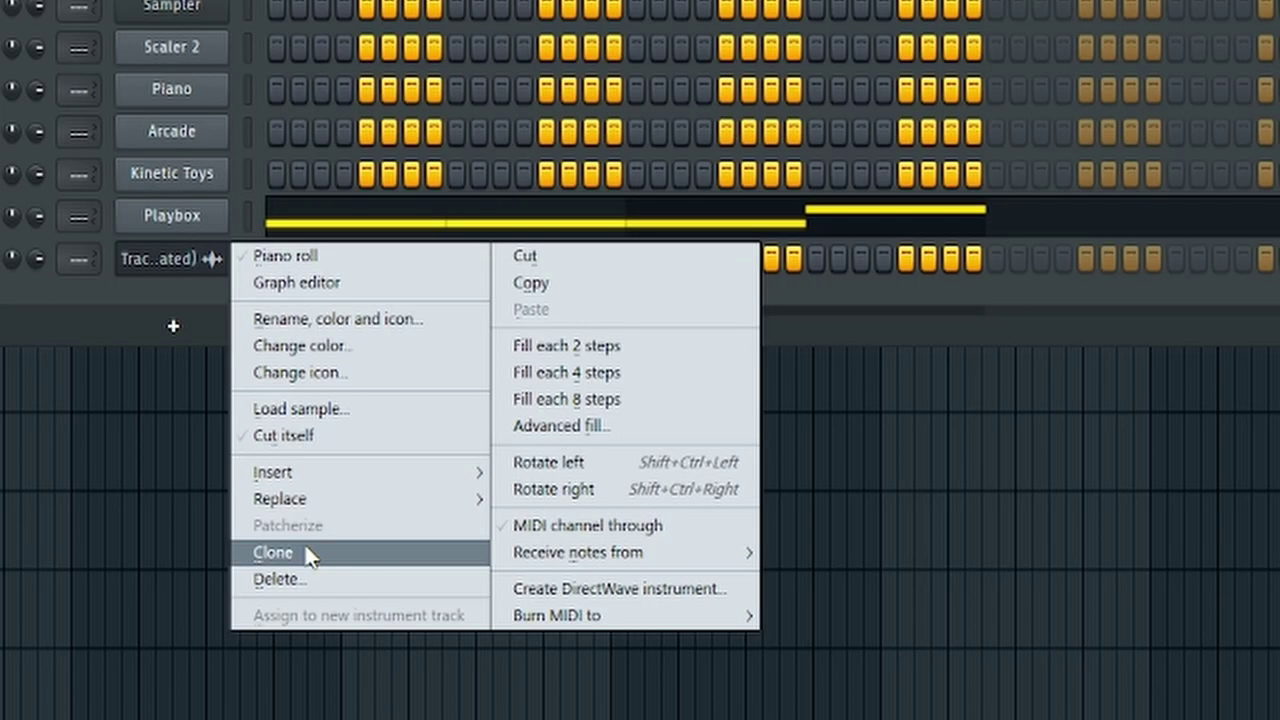
click(507, 453)
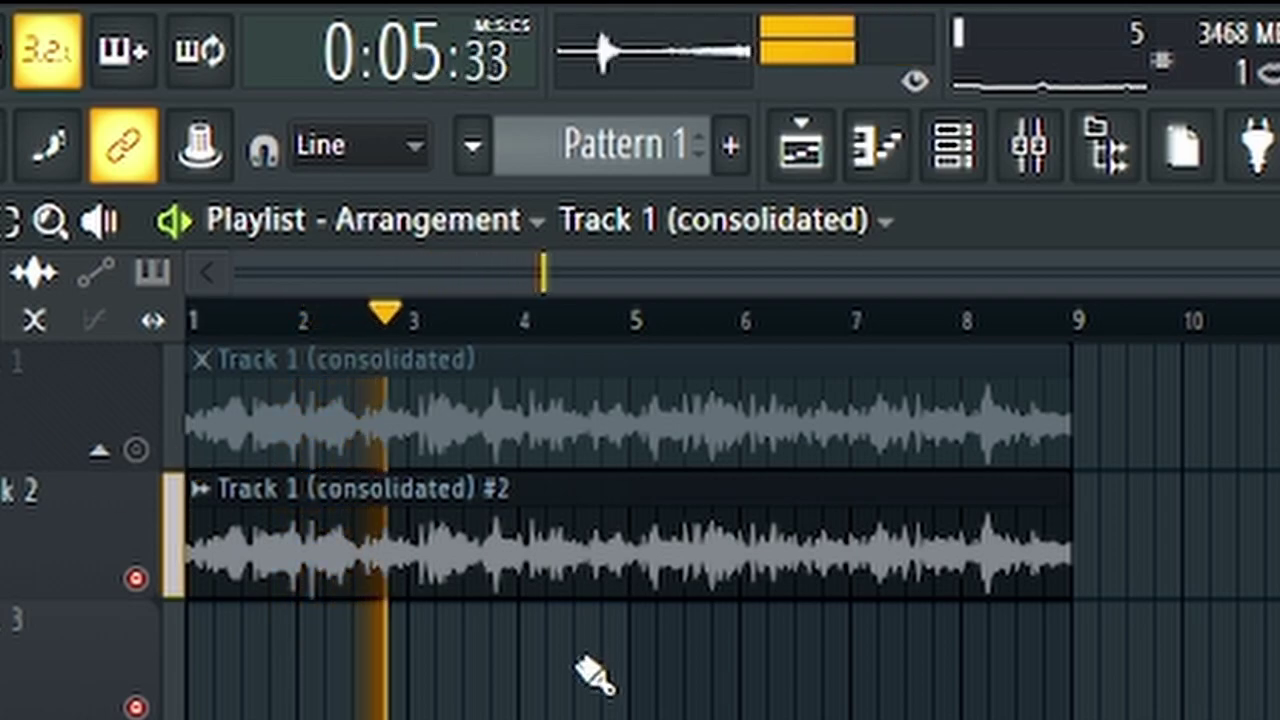
Stop playback and set the sample rate of the cloned Track 1 (consolidated) #2 clip to 3000 Hz in its sample properties.
click(948, 176)
key(space)
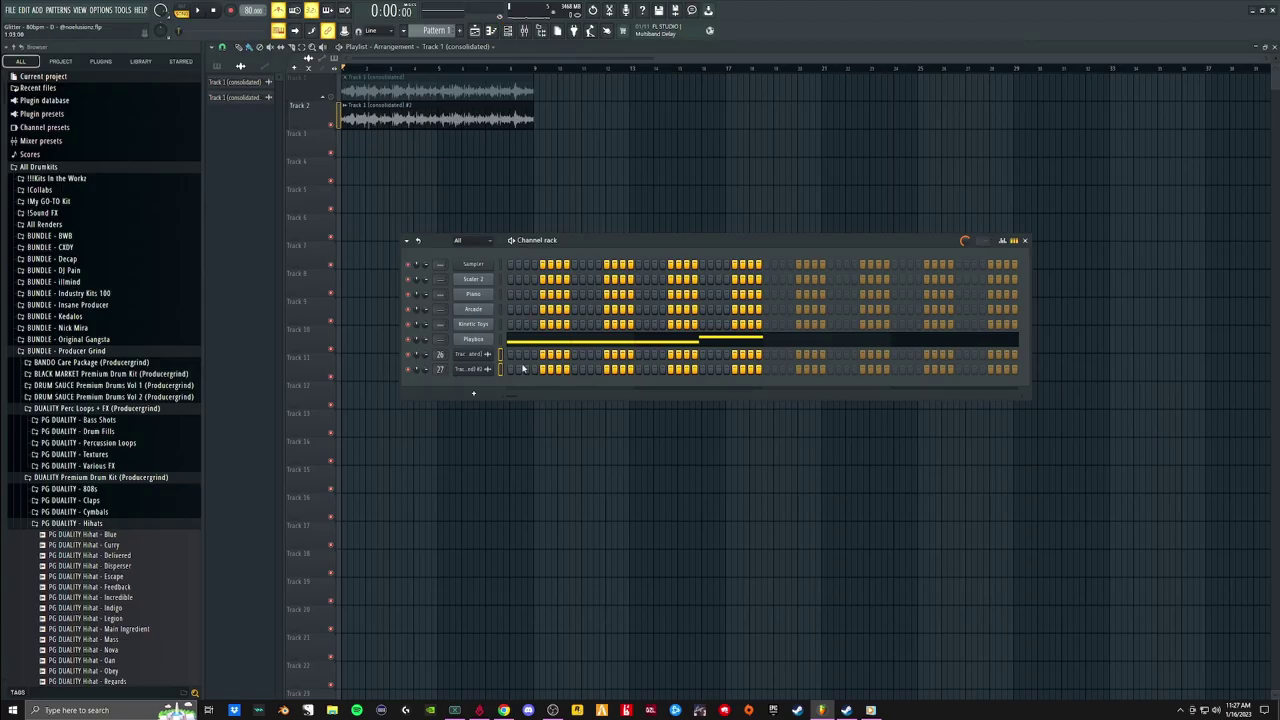
click(481, 370)
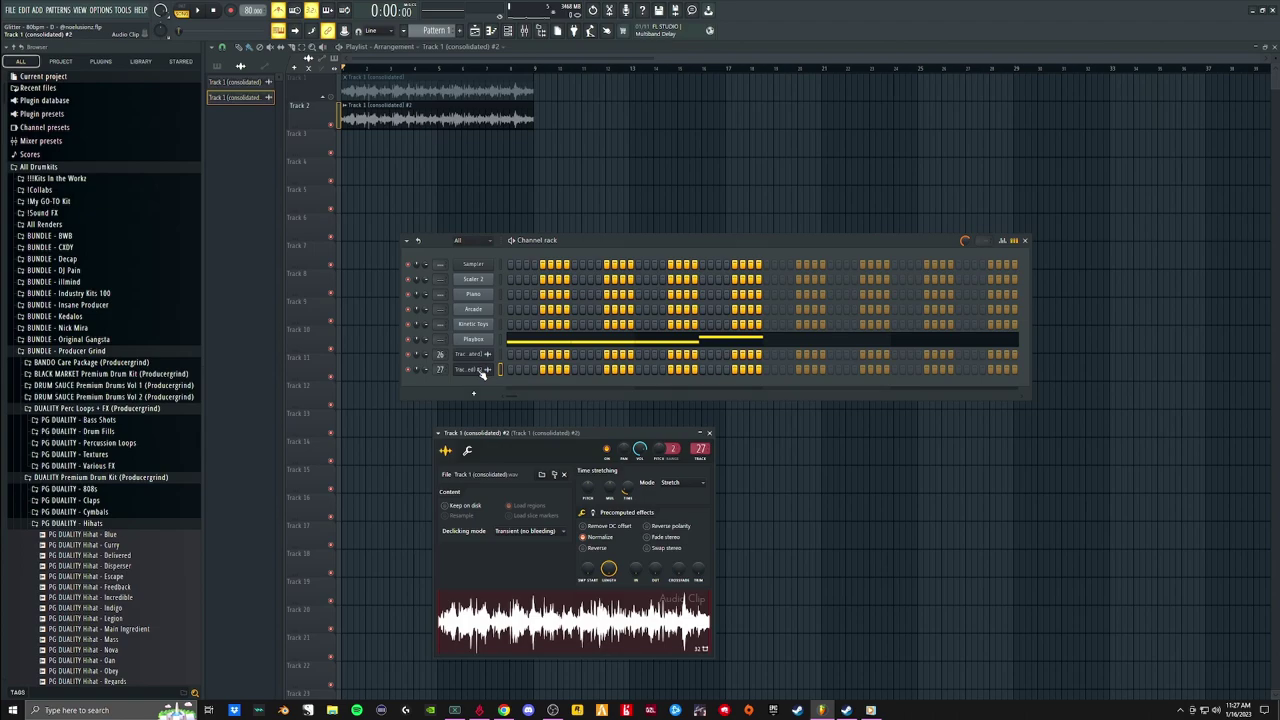
right_click(557, 618)
click(585, 581)
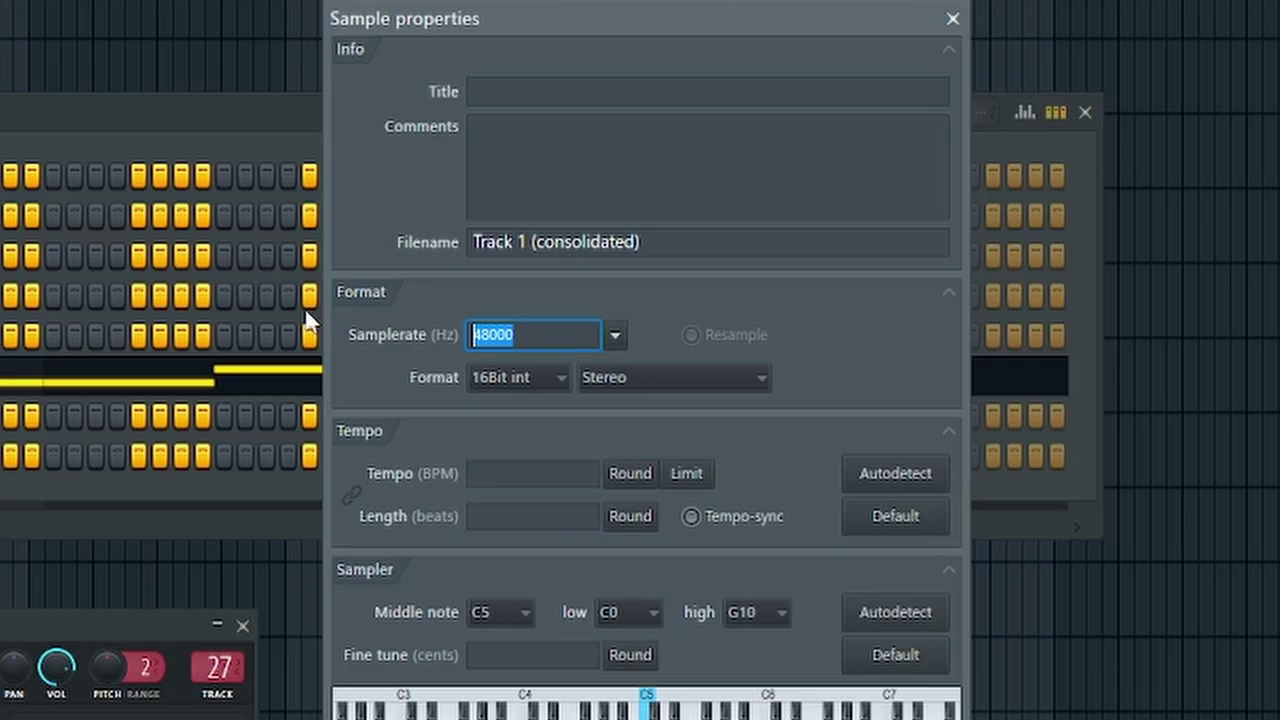
text(3000)
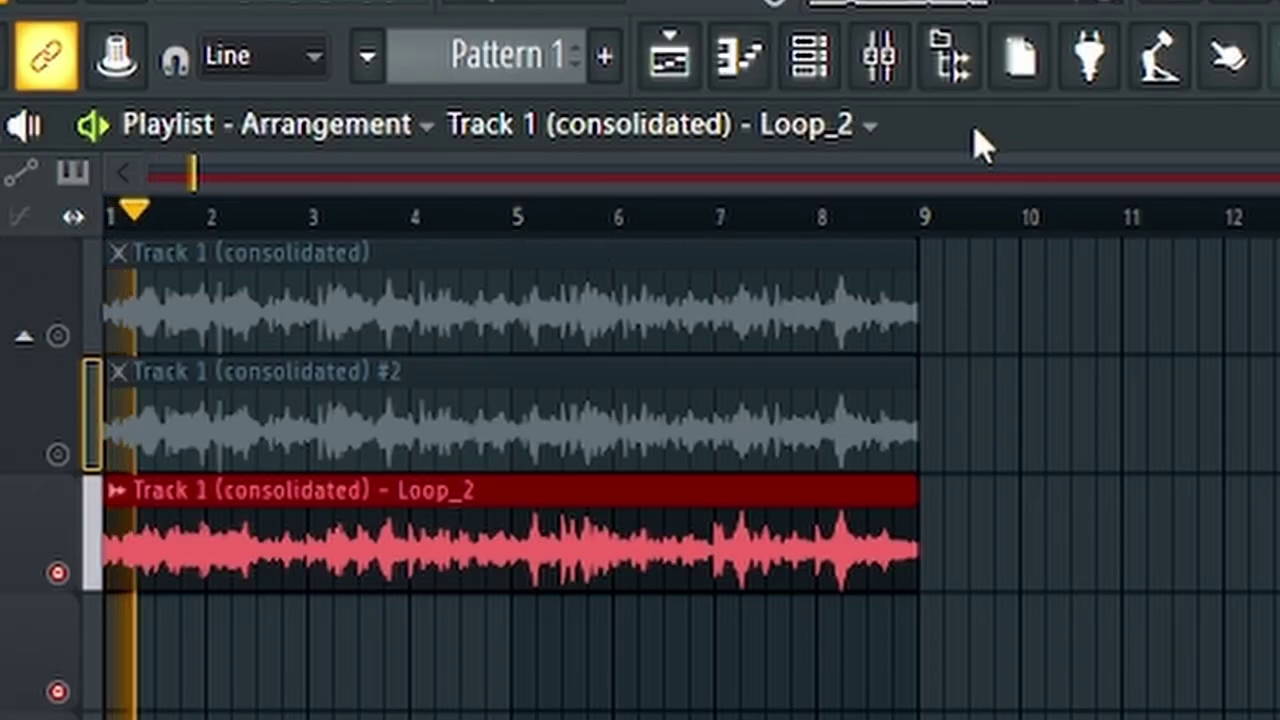
Route the Track 1 (consolidated) - Loop_2 channel to mixer track 27 and delete the Track 1 (consolidated) #2 channel.
click(740, 56)
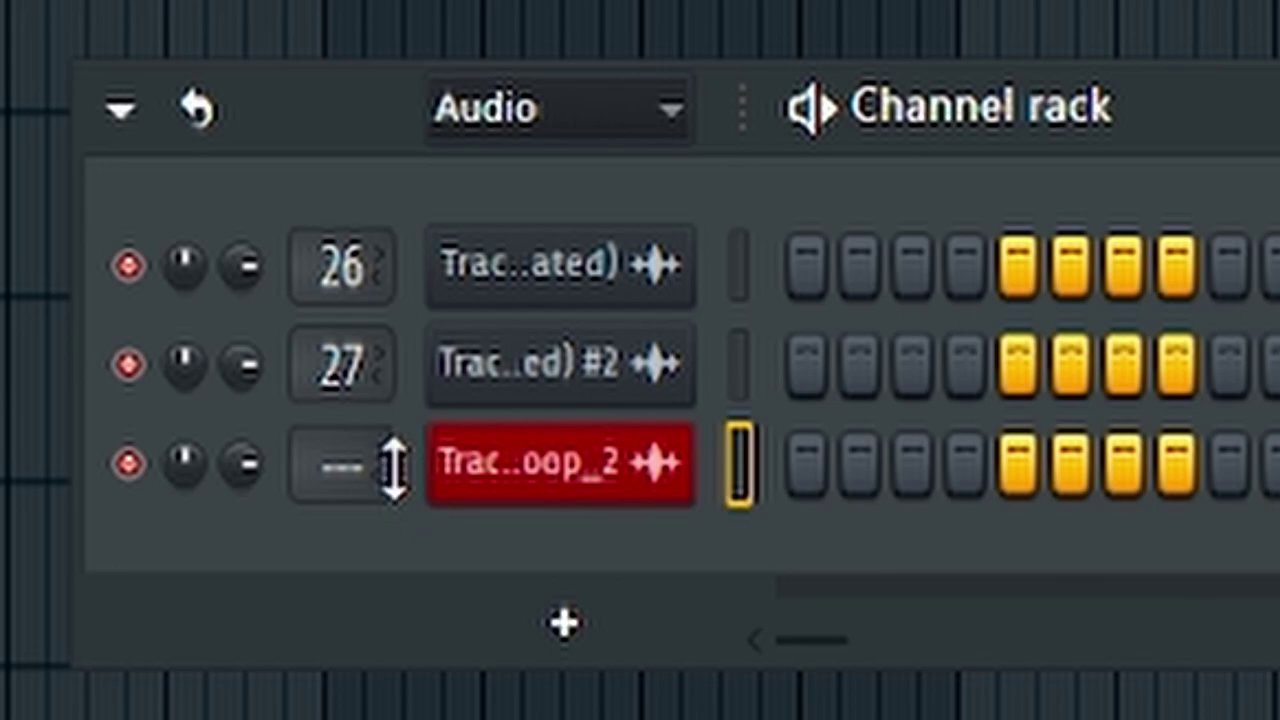
drag(394, 467, 340, 455)
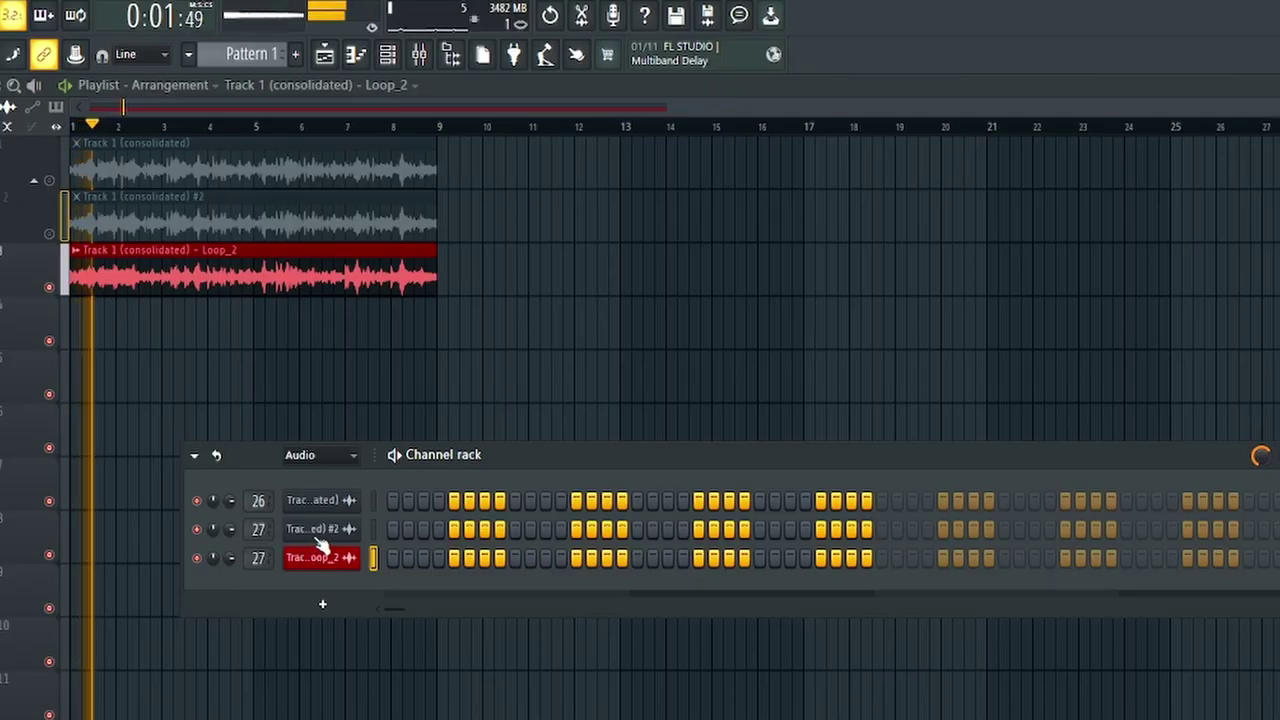
right_click(466, 293)
click(400, 719)
key(Return)
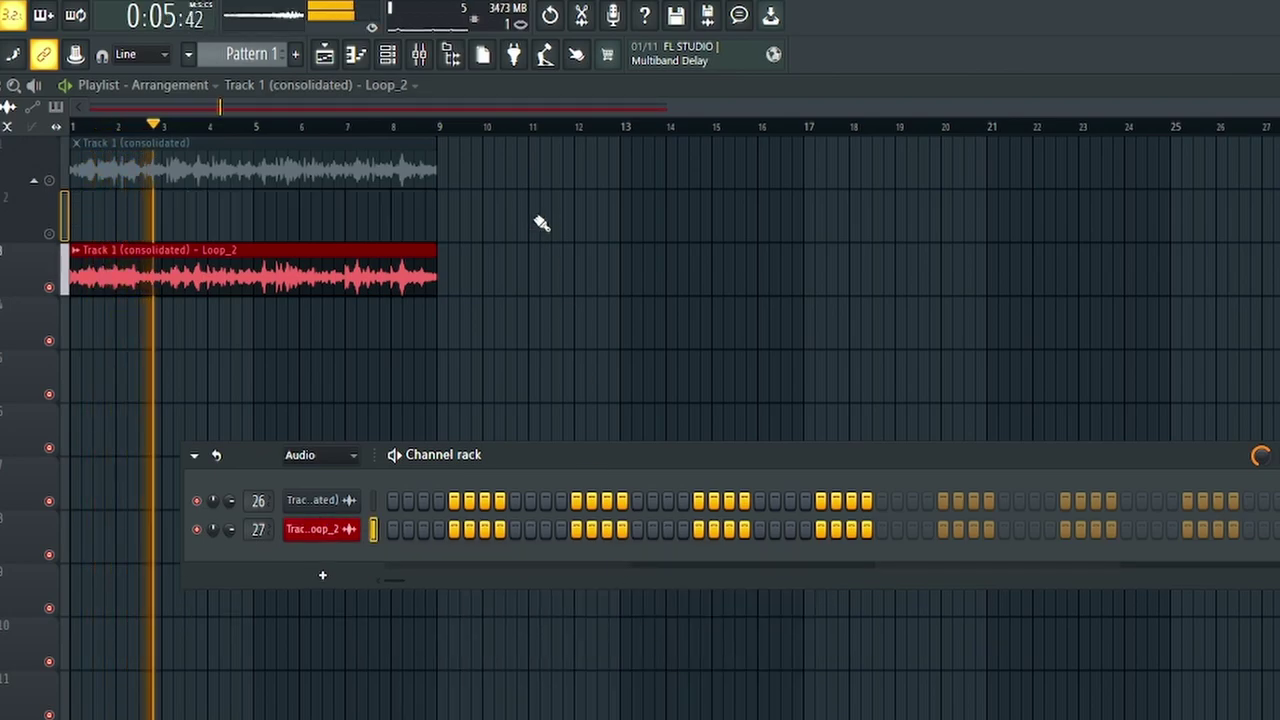
Stop playback and open the sample properties of the original Track 1 (consolidated) clip.
key(space)
click(312, 500)
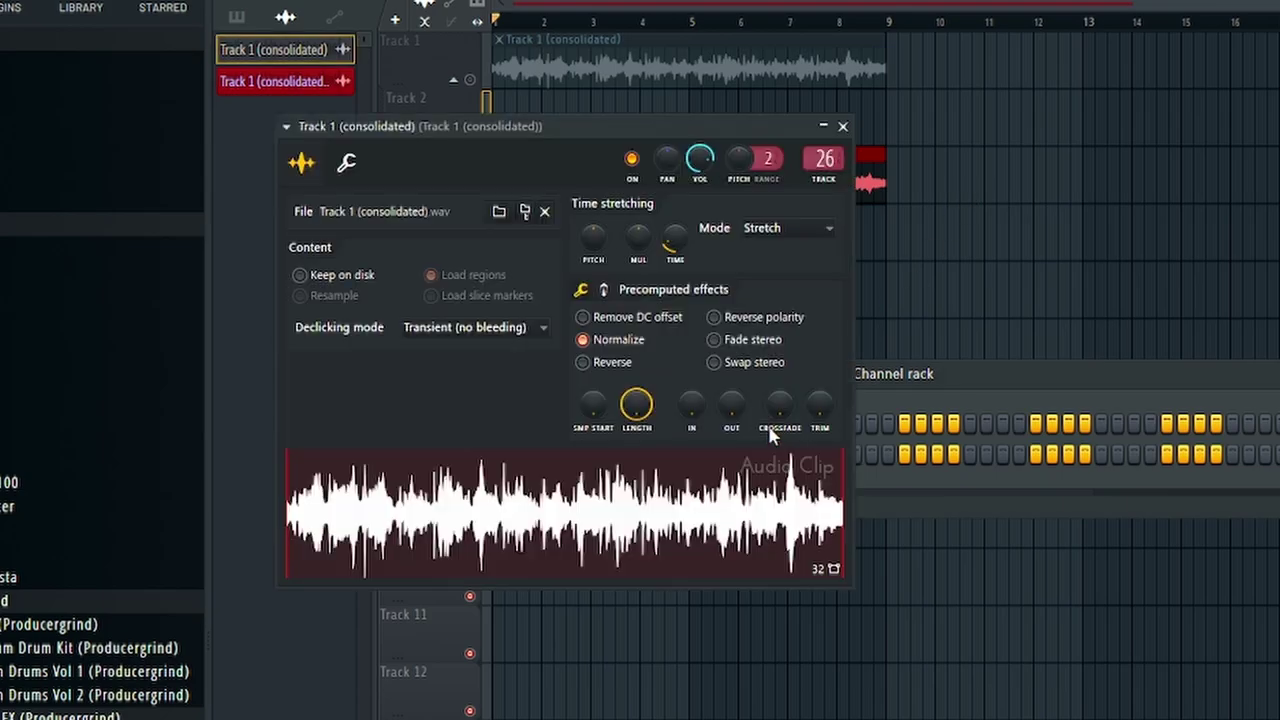
right_click(716, 551)
click(765, 638)
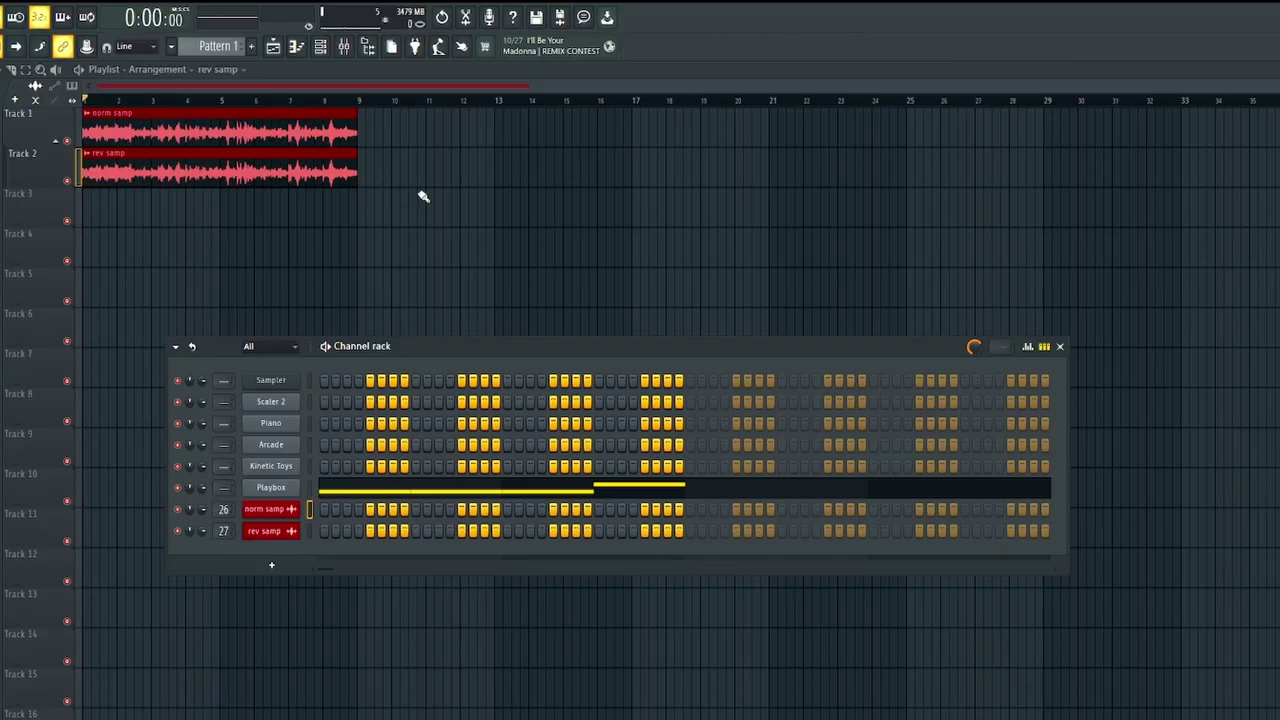
Insert HalfTime in the first effect slot of mixer track 26 and set its loop length to 8 Bars.
key(F9)
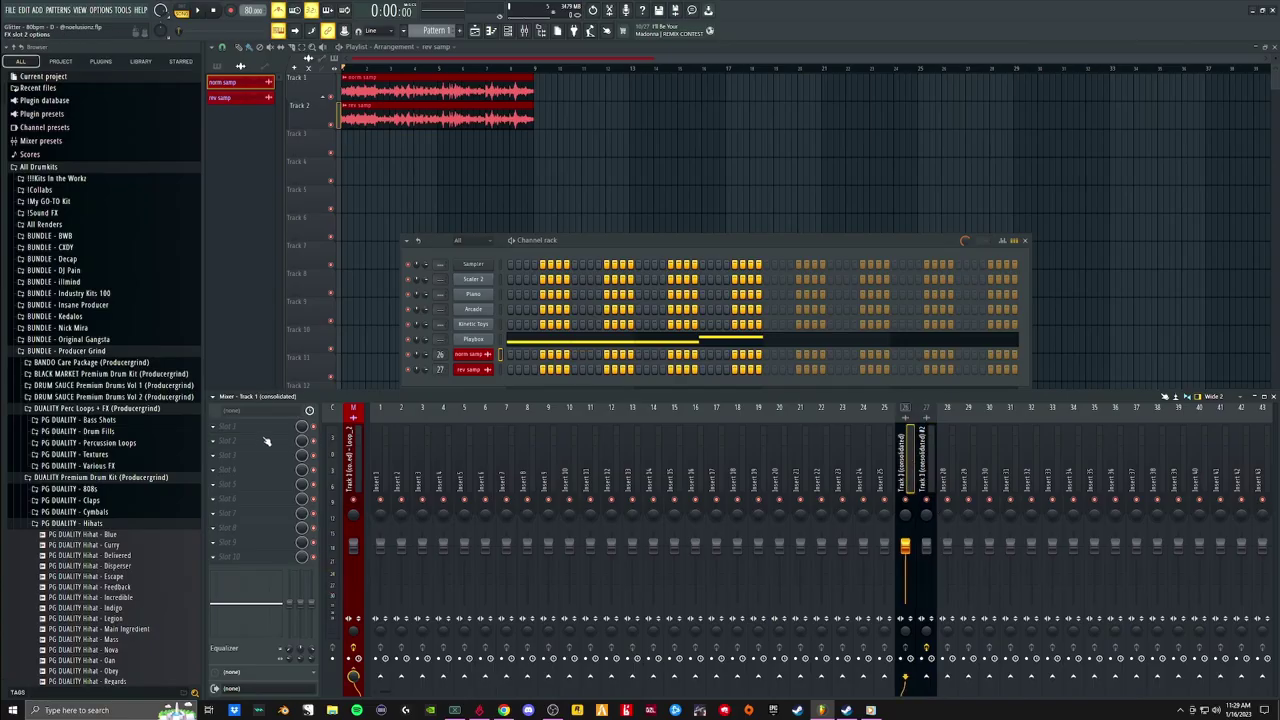
click(267, 441)
text(hal)
click(428, 246)
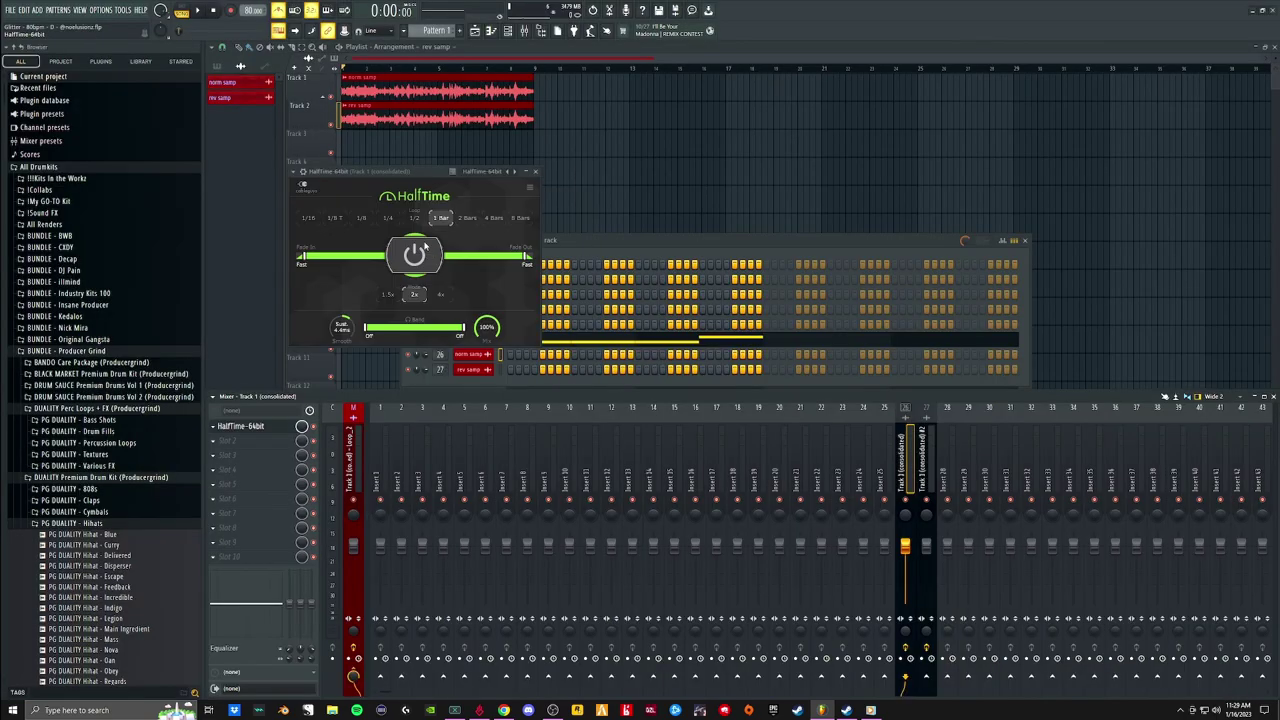
click(511, 219)
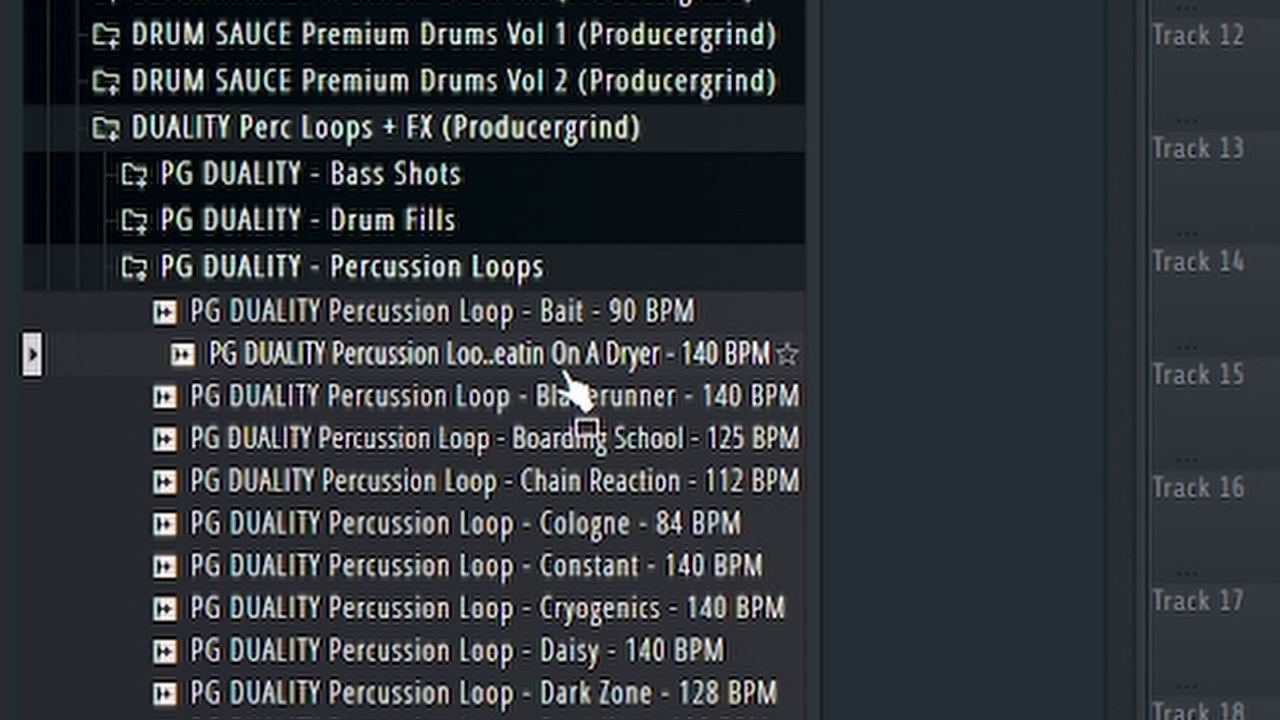
Place the PG DUALITY Beatin On A Dryer 140 BPM percussion loop on Track 4 and stretch it to two bars.
drag(565, 375, 811, 204)
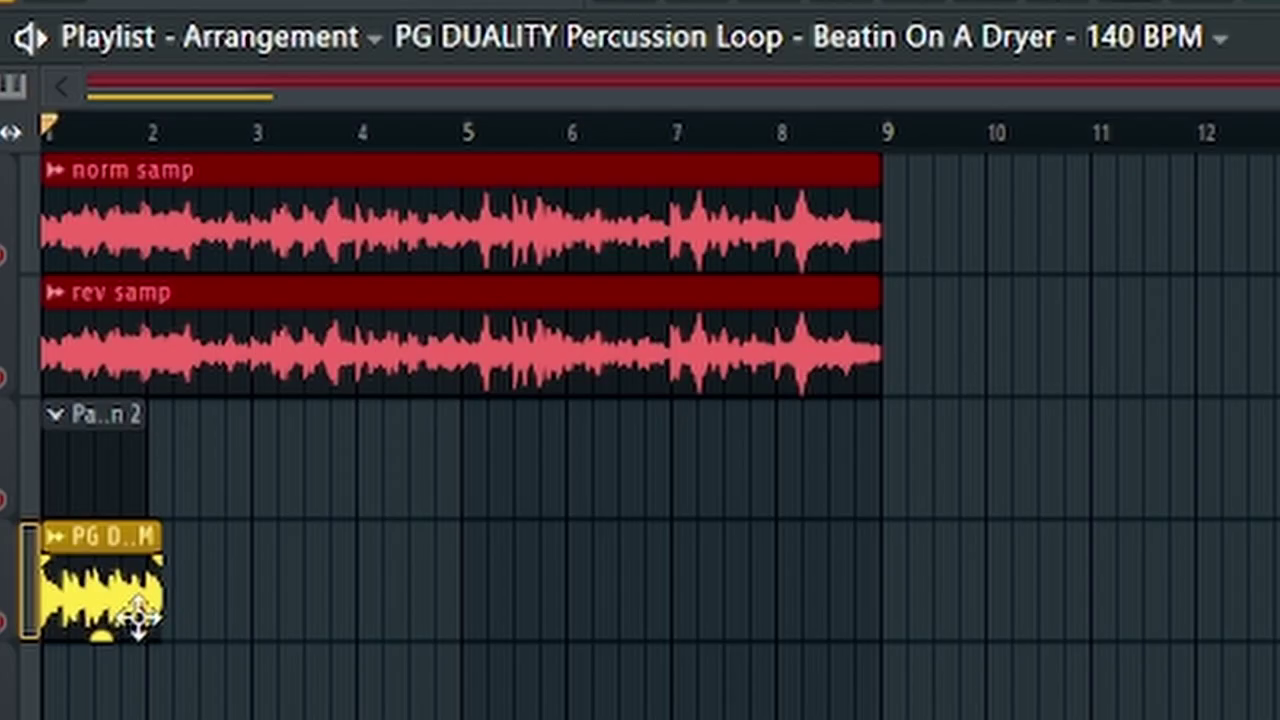
drag(134, 609, 240, 607)
scroll(258, 628, up, 5)
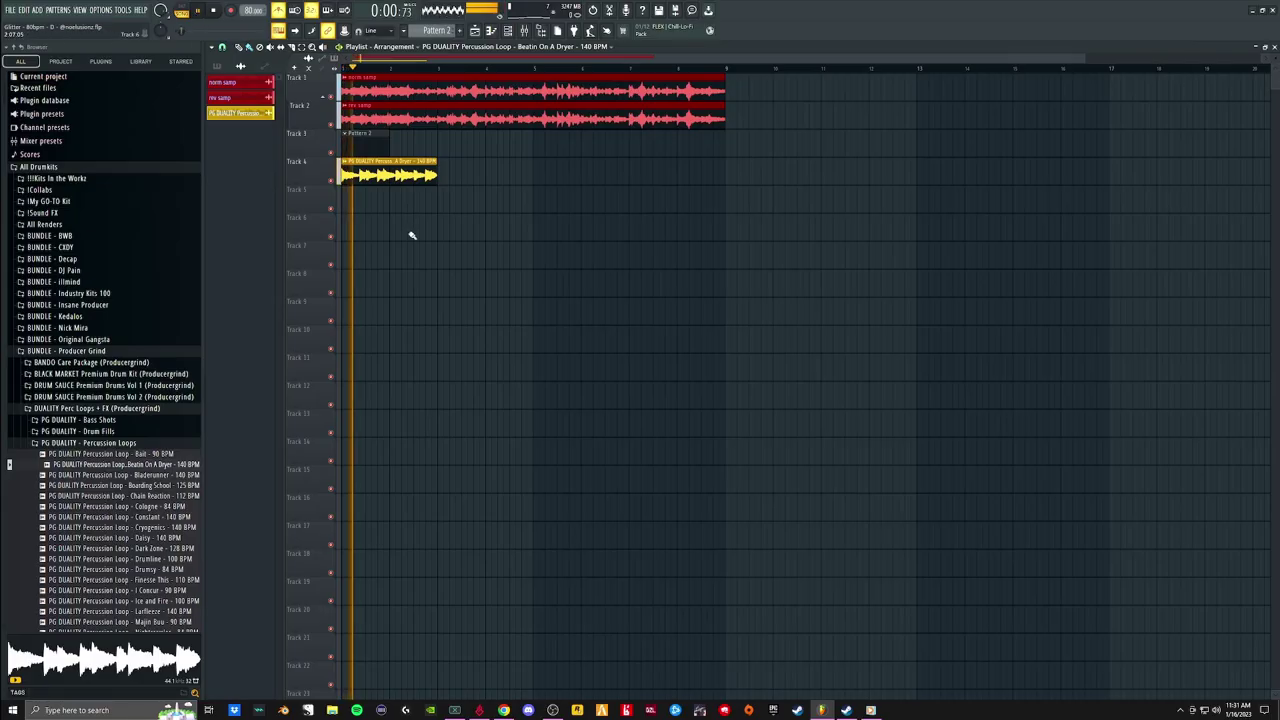
scroll(463, 266, up, 3)
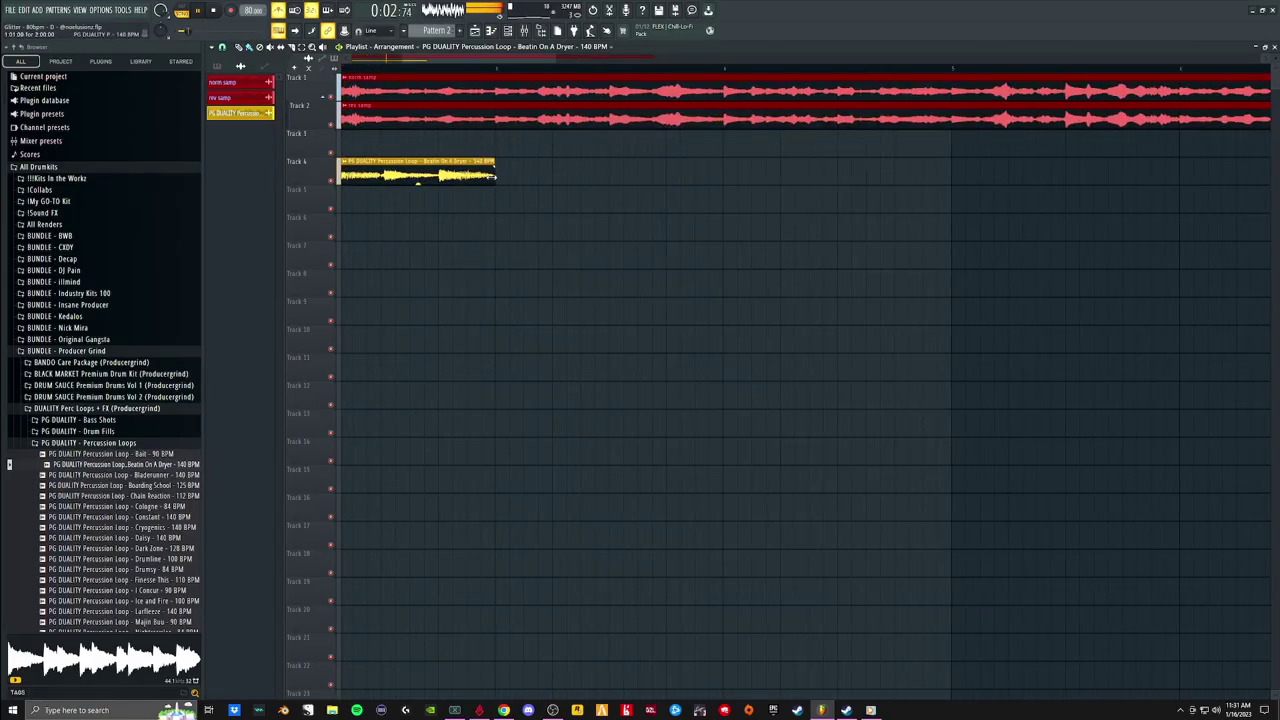
Open the channel settings of the Beatin On A Dryer percussion loop from the channel rack.
key(F6)
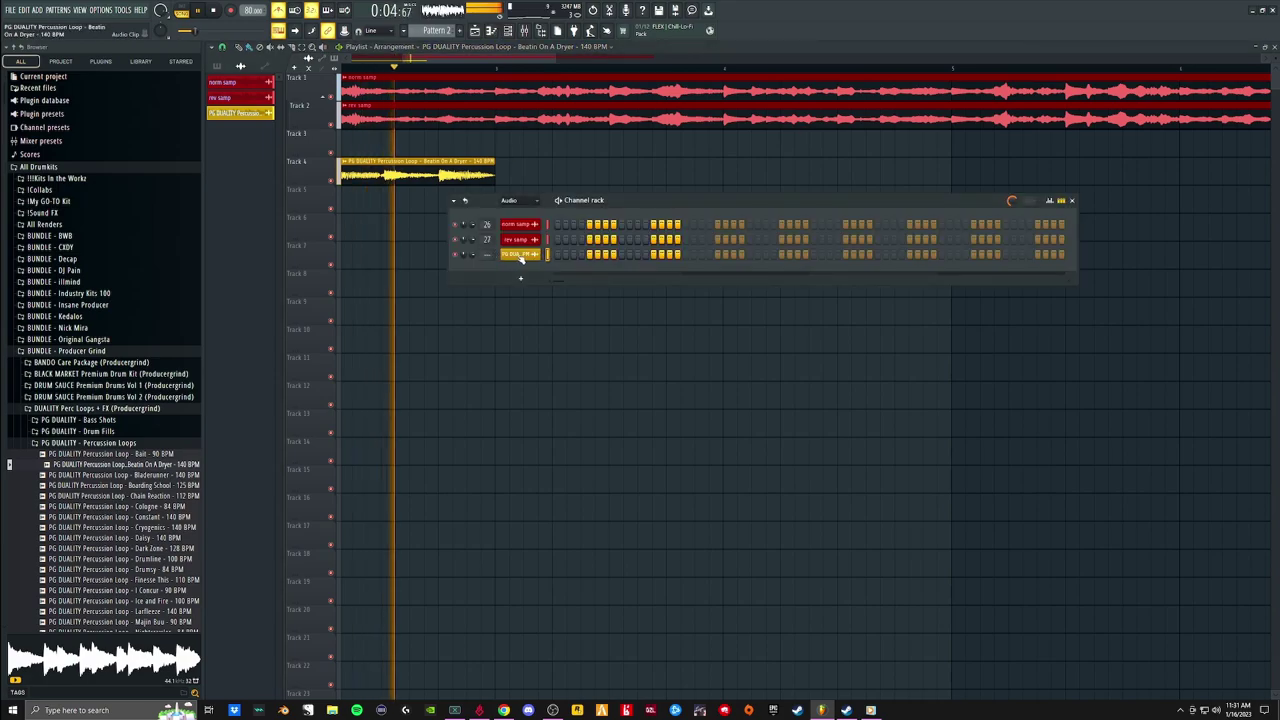
click(520, 254)
click(530, 221)
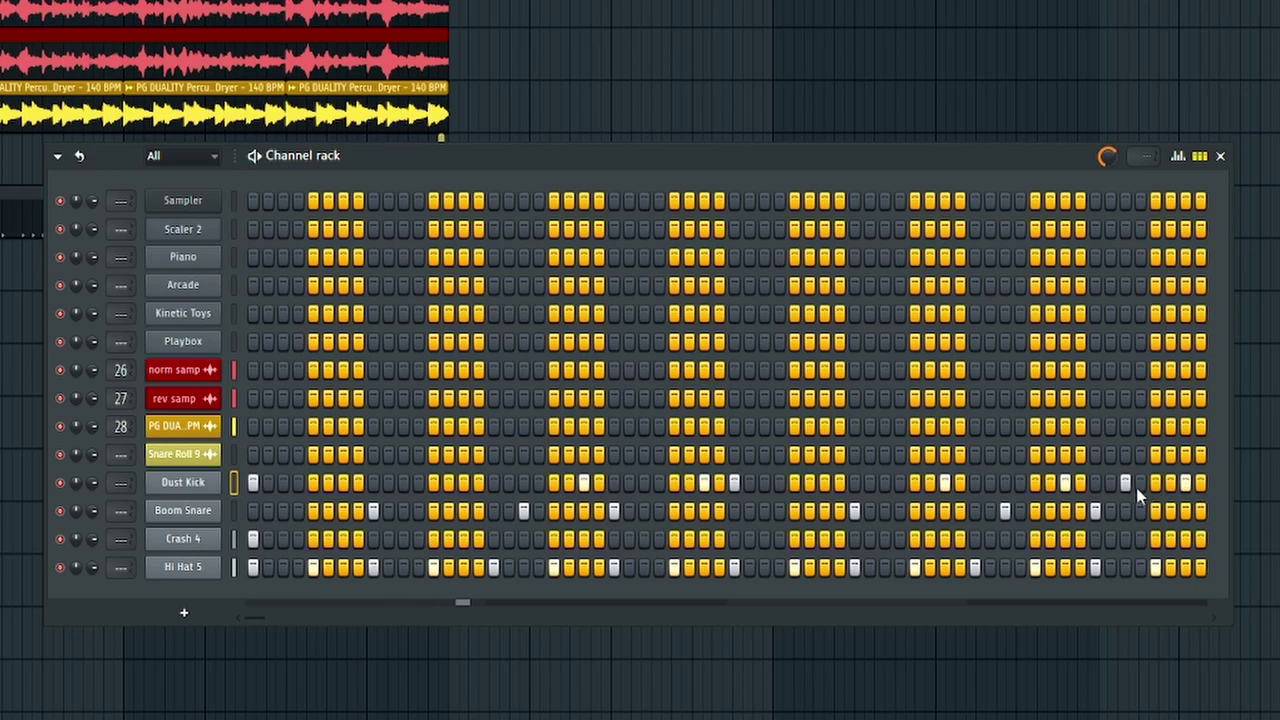
Edit a step near the end of the Dust Kick row in Pattern 2.
click(1110, 482)
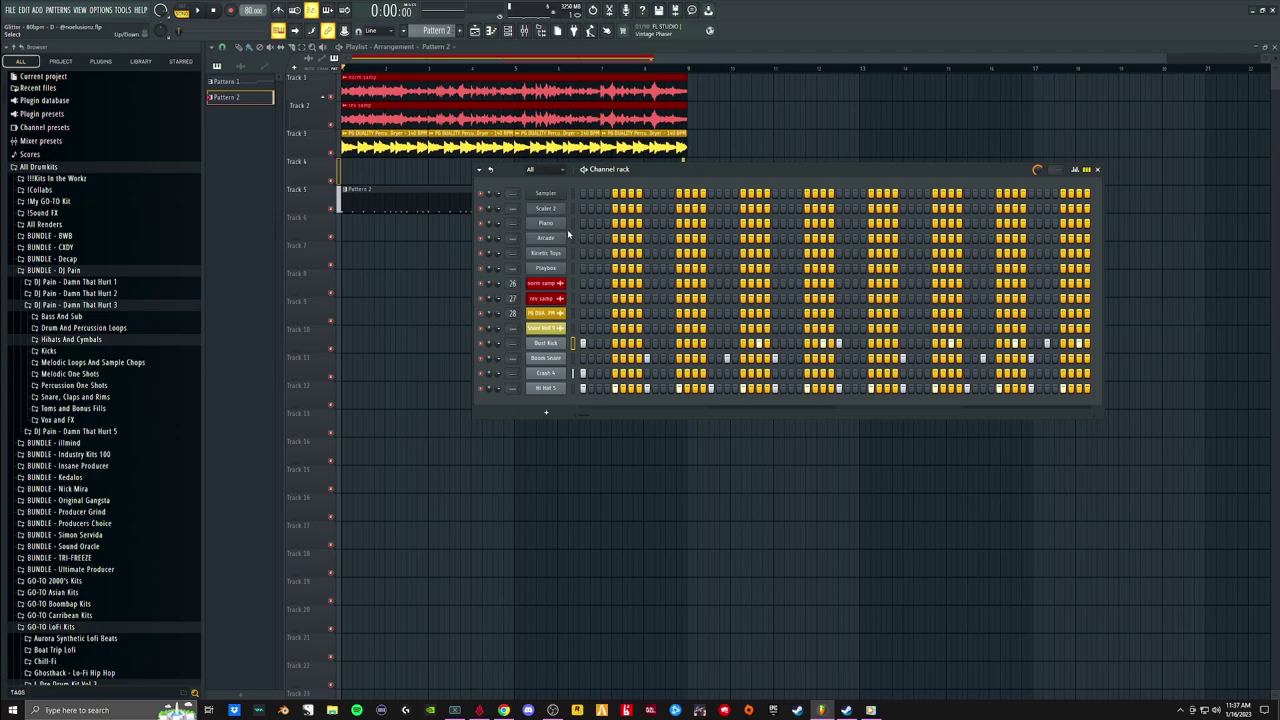
Delete the Kinetic Toys channel and start adding a new channel to the channel rack.
right_click(557, 257)
click(575, 315)
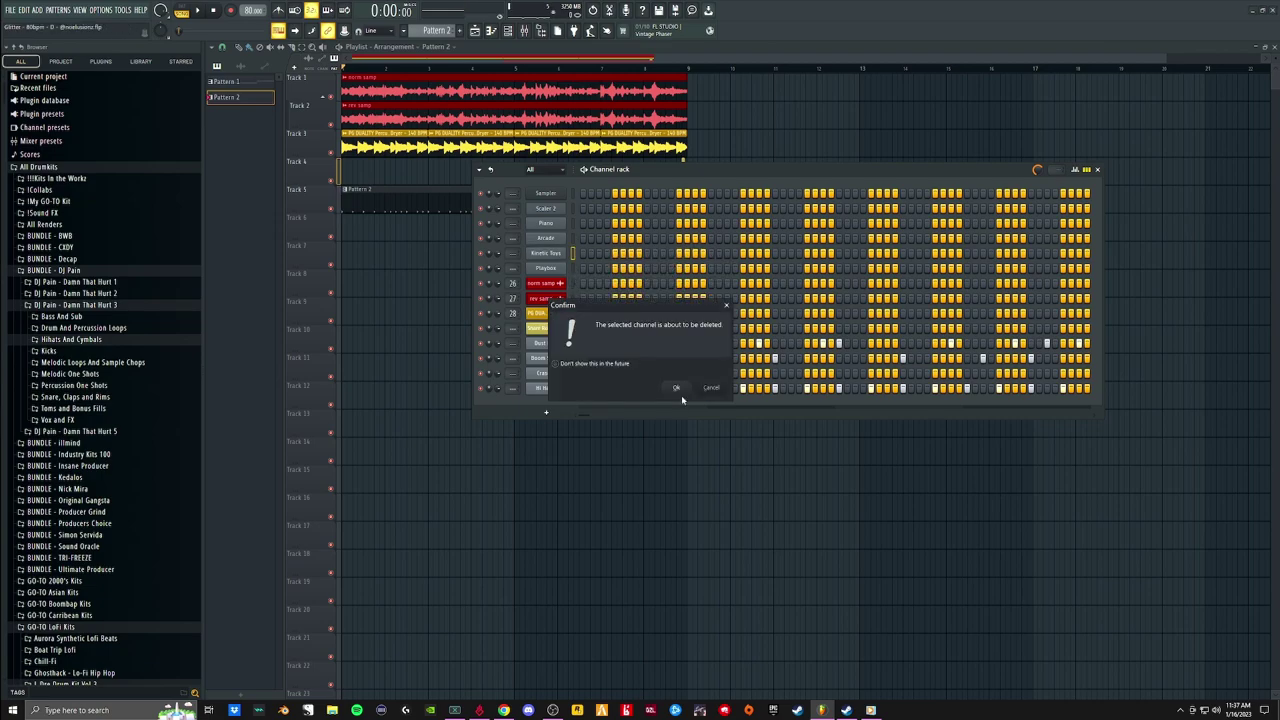
click(680, 395)
click(540, 398)
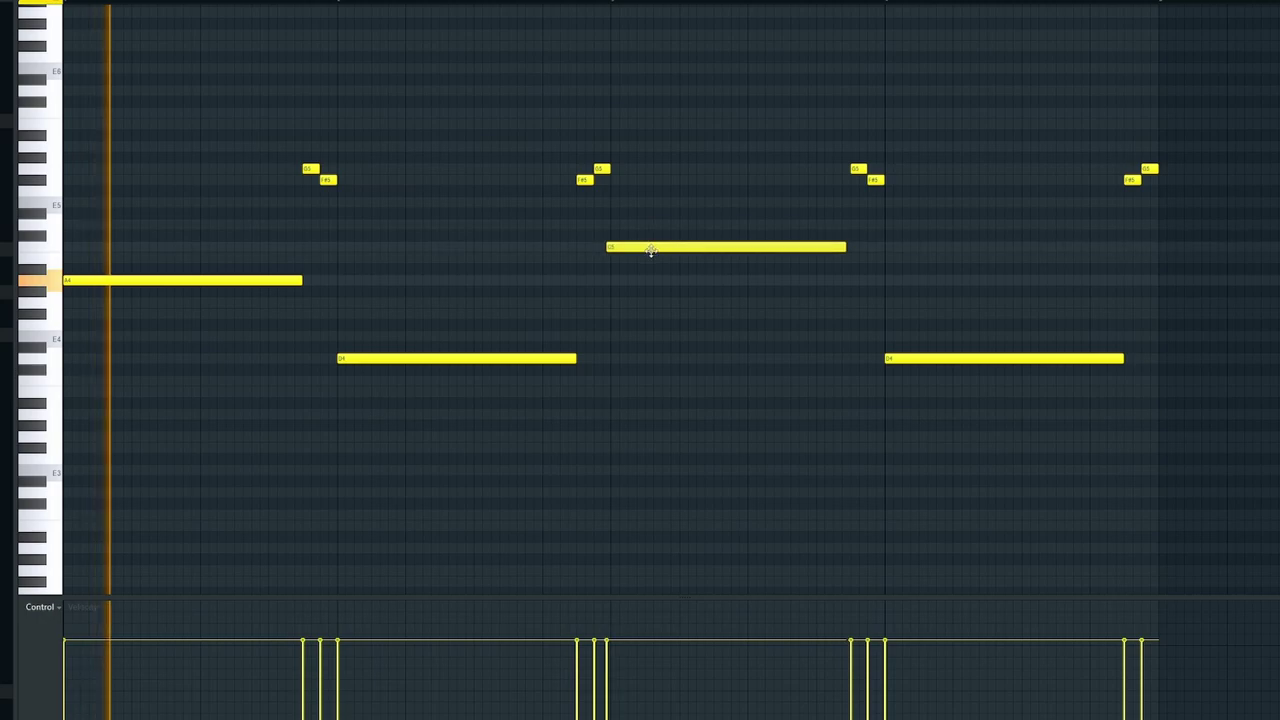
Move the third long bass note to A4 at the start of bar 3 and raise the last long note to E4.
drag(650, 250, 652, 249)
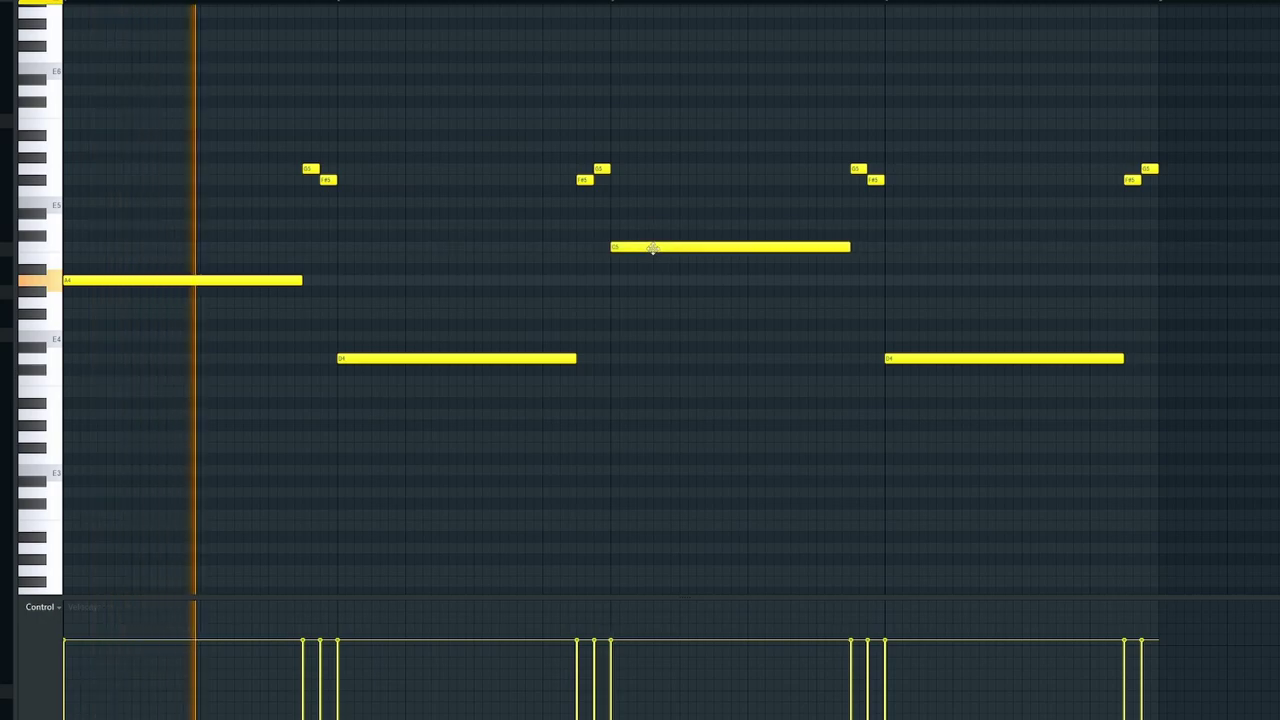
drag(652, 249, 652, 282)
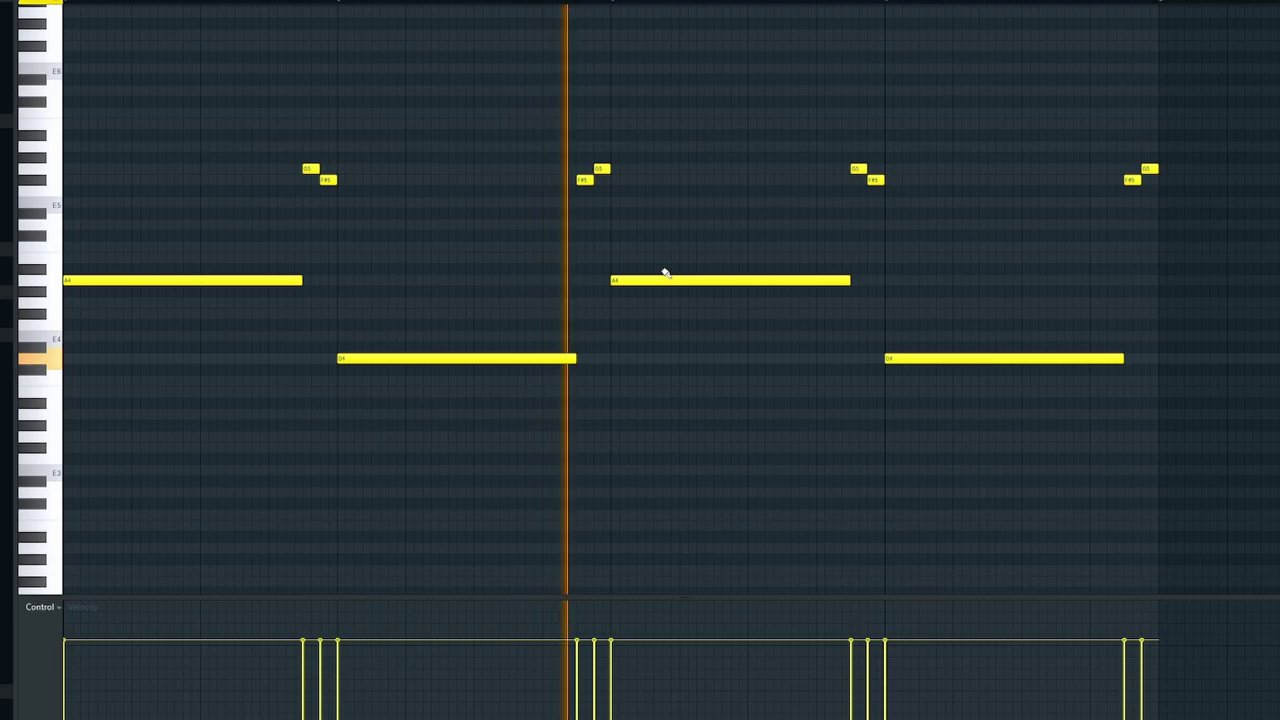
mouse_move(900, 358)
mouse_down()
mouse_move(905, 416)
mouse_move(898, 338)
mouse_up()
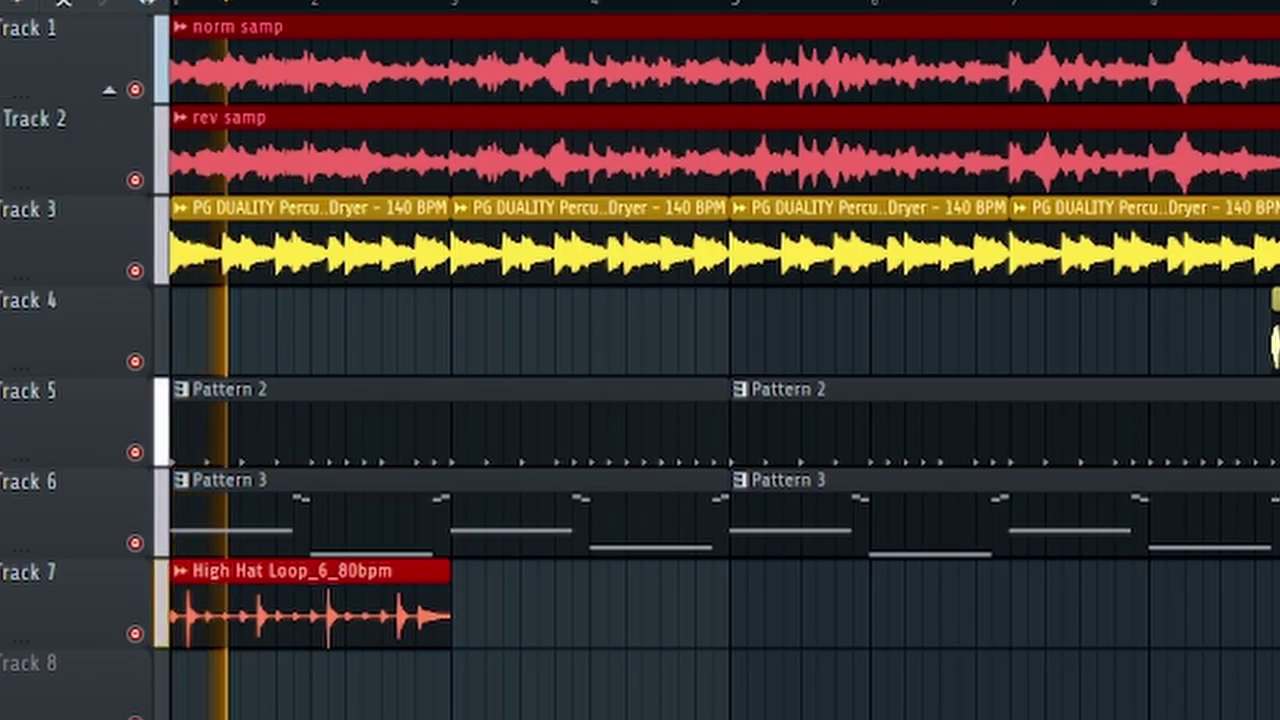
Open the High Hat Loop_6_80bpm channel's settings and repeat its clip along Track 7 up to bar 9.
key(F6)
right_click(985, 455)
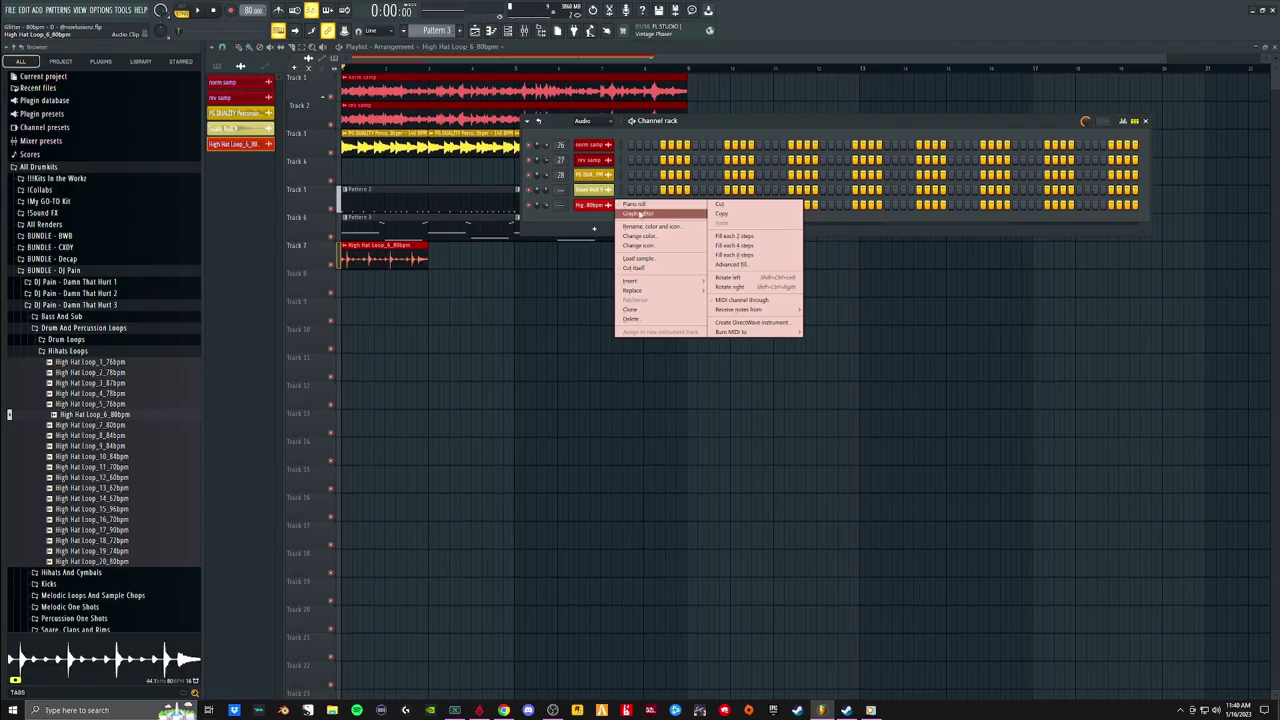
click(606, 207)
click(592, 205)
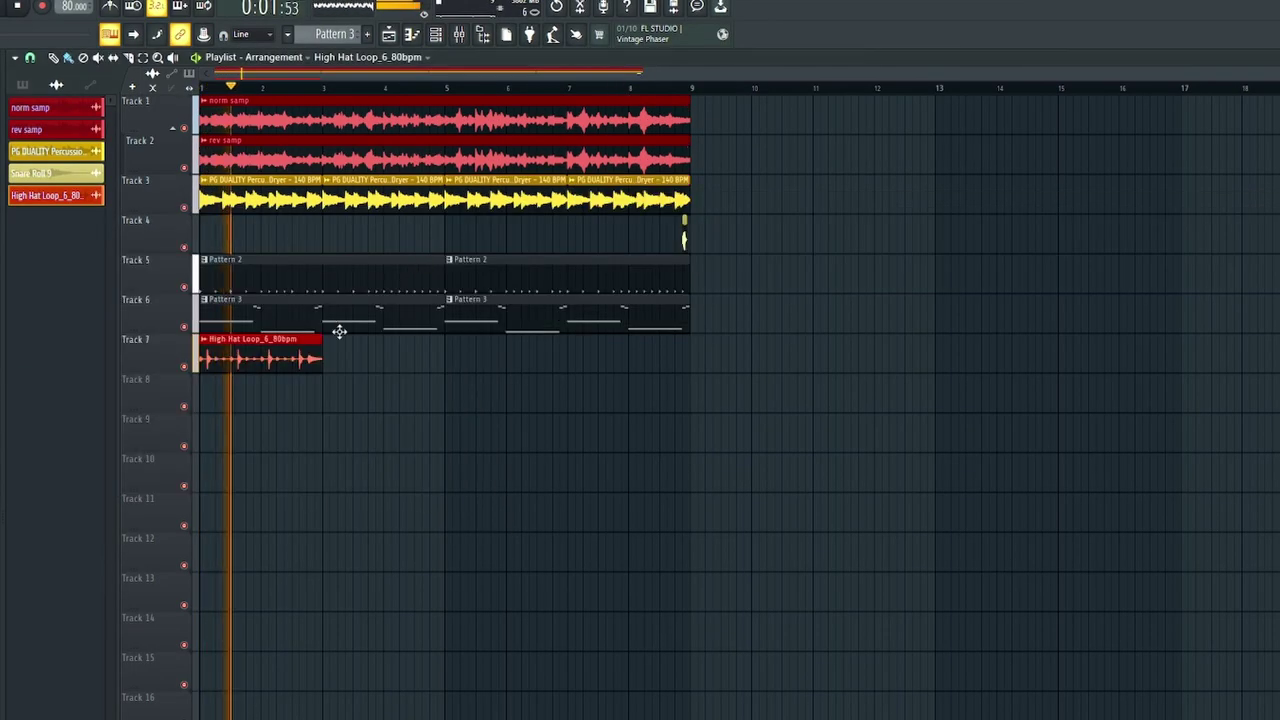
drag(337, 350, 587, 365)
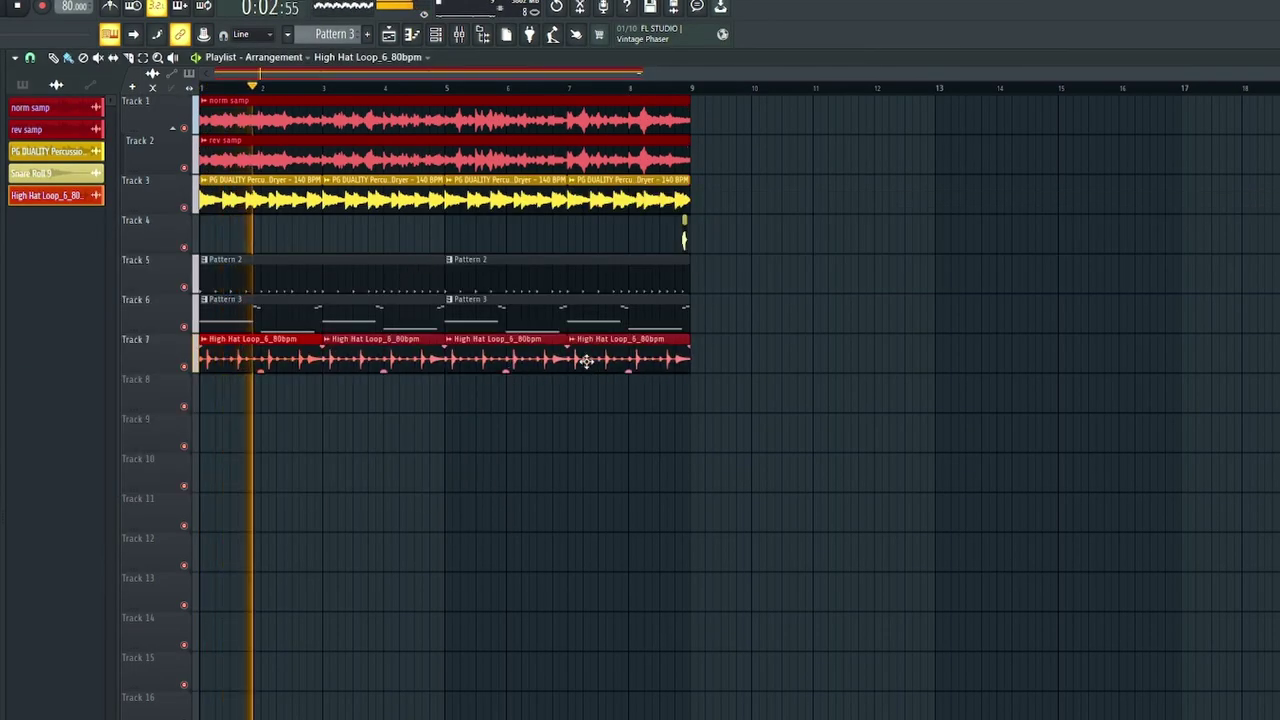
Set the channel rack to show all channels instead of only the audio ones.
click(436, 34)
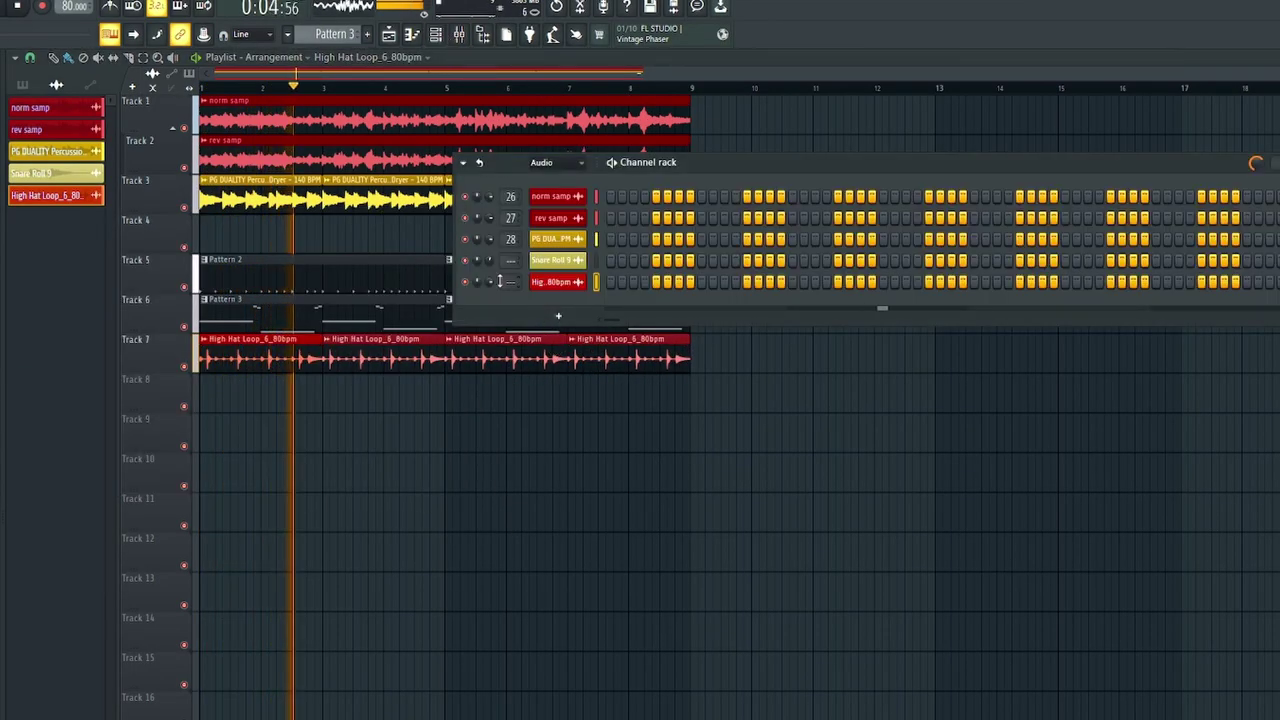
click(541, 162)
click(560, 196)
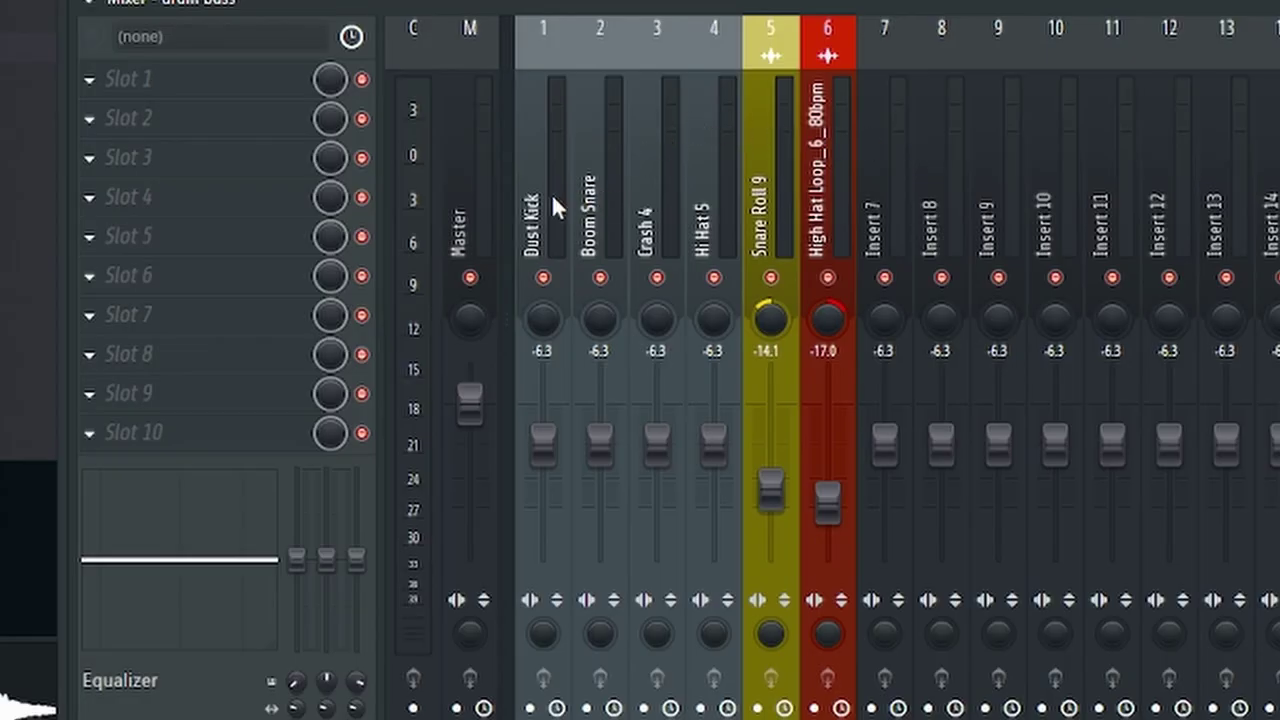
Select mixer tracks Dust Kick through High Hat Loop_6_80bpm and load KNOCK in the drum buss's first effect slot.
drag(551, 193, 827, 195)
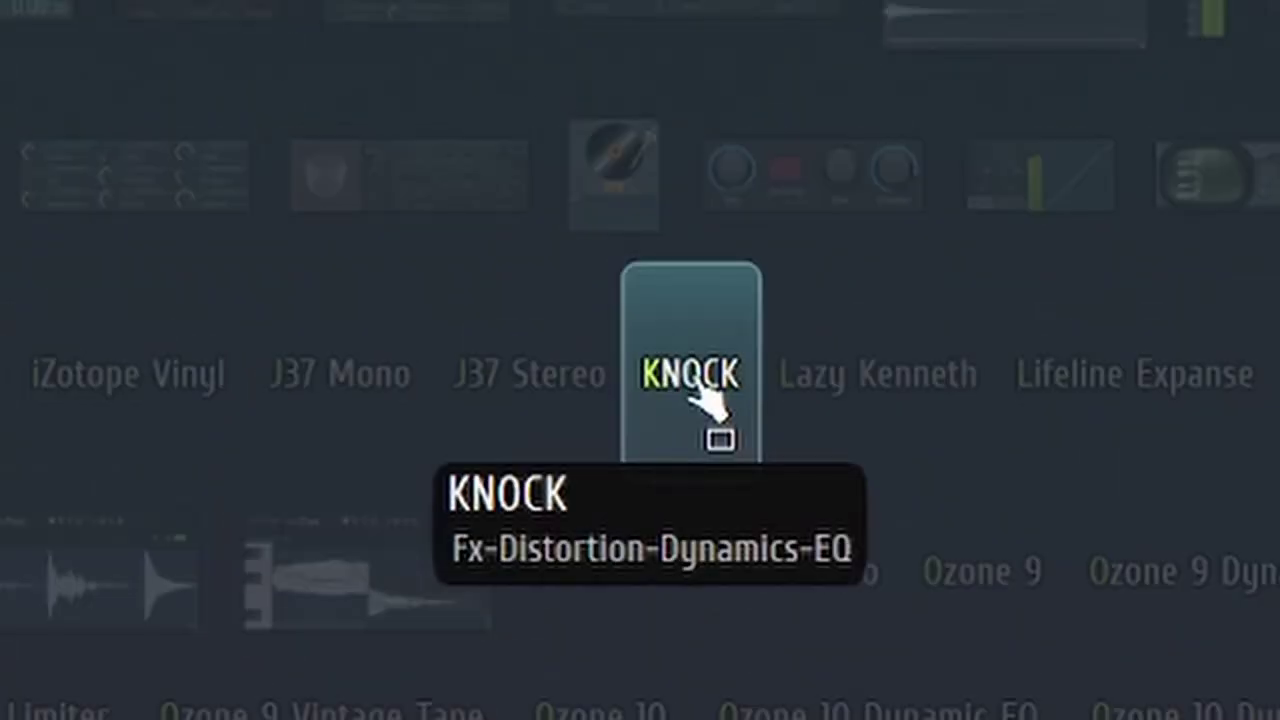
click(697, 410)
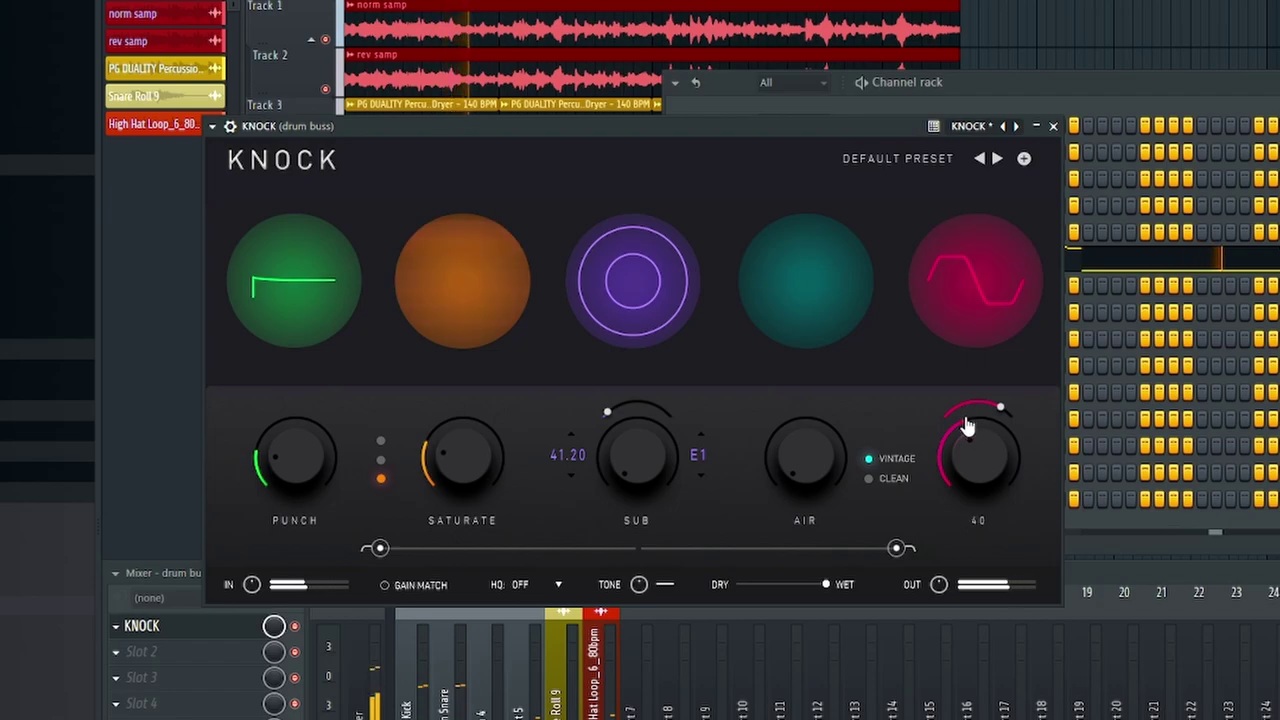
View the effect slots of the Boom Snare and Dust Kick mixer tracks.
click(451, 650)
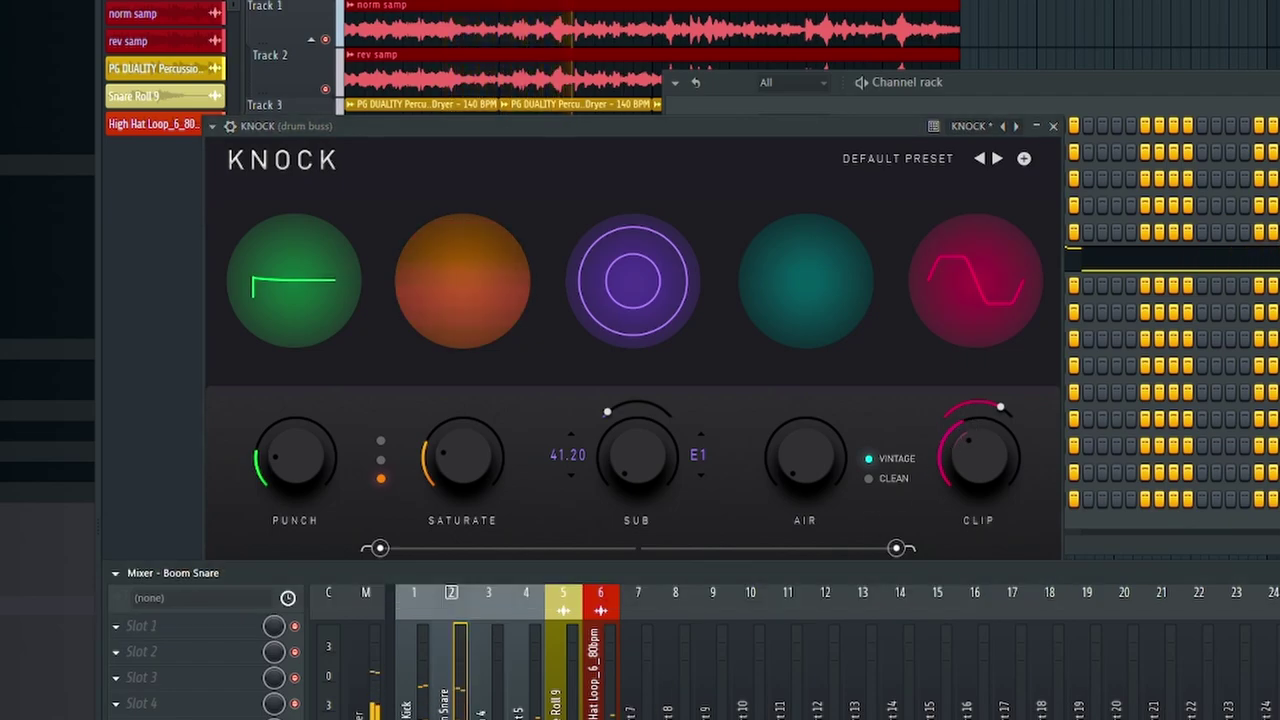
click(420, 650)
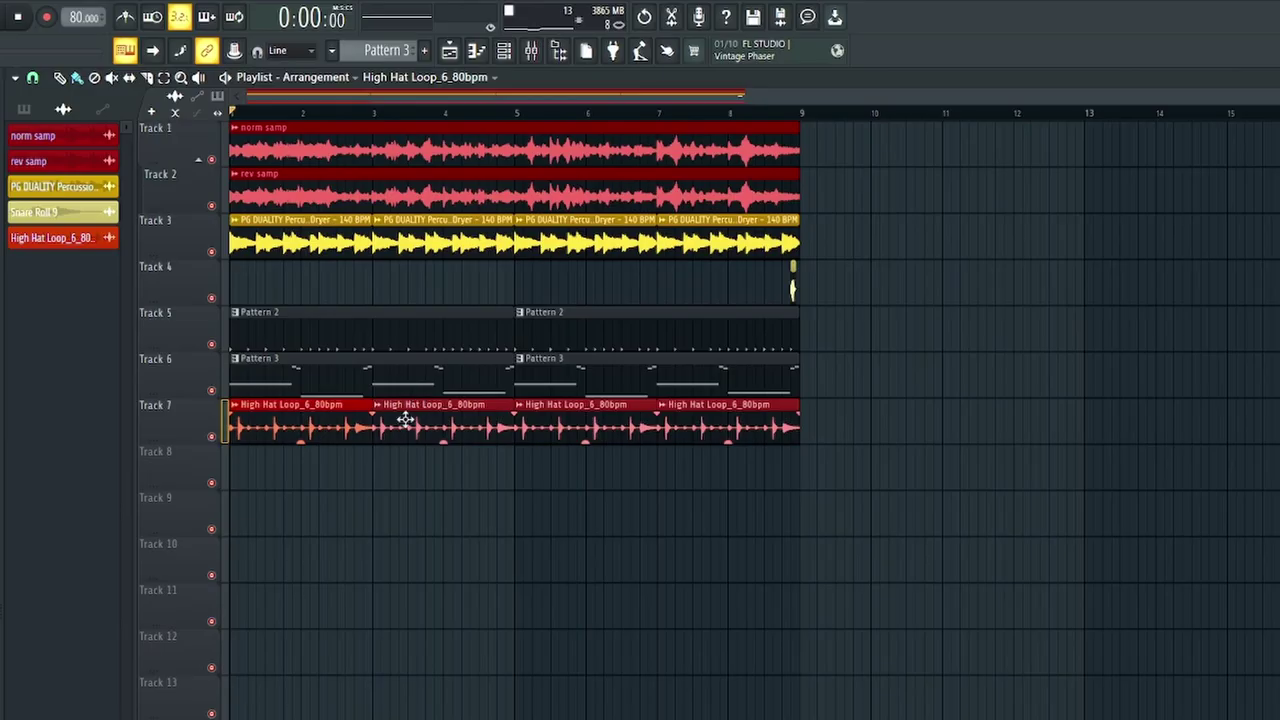
Clone the High Hat Loop_6_80bpm channel in the channel rack.
drag(63, 237, 593, 99)
click(508, 54)
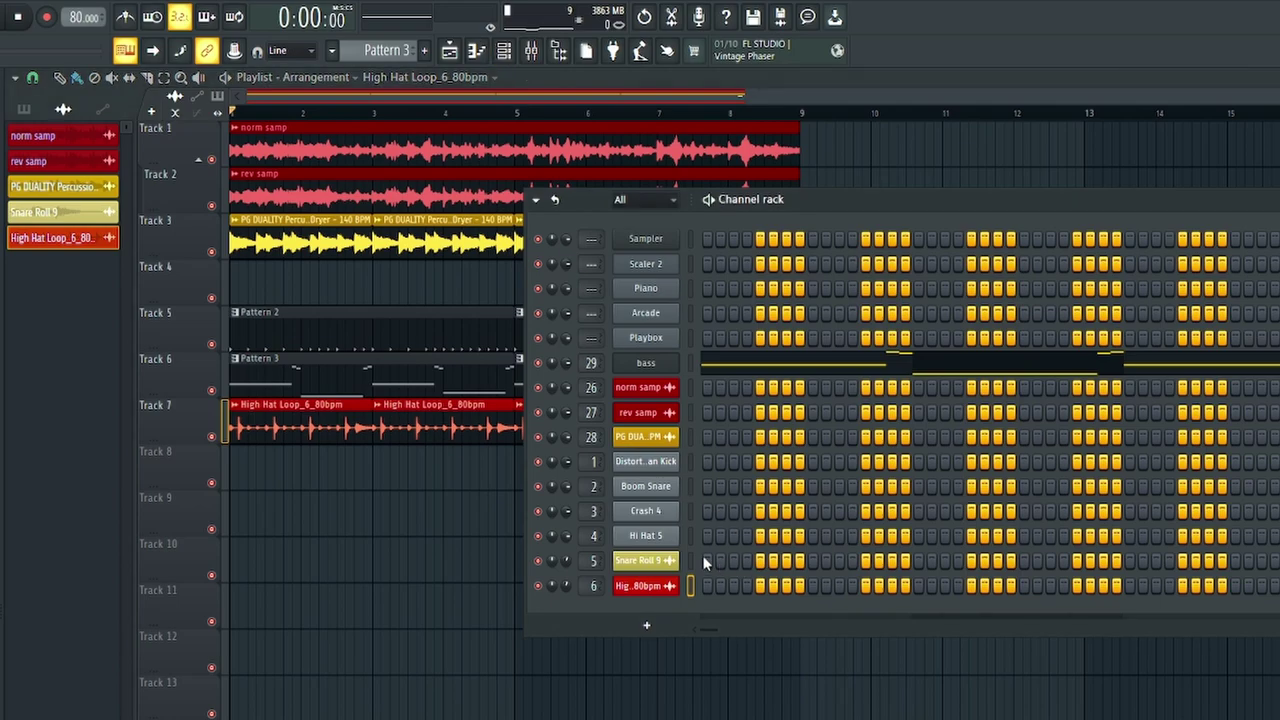
right_click(640, 587)
key(alt+c)
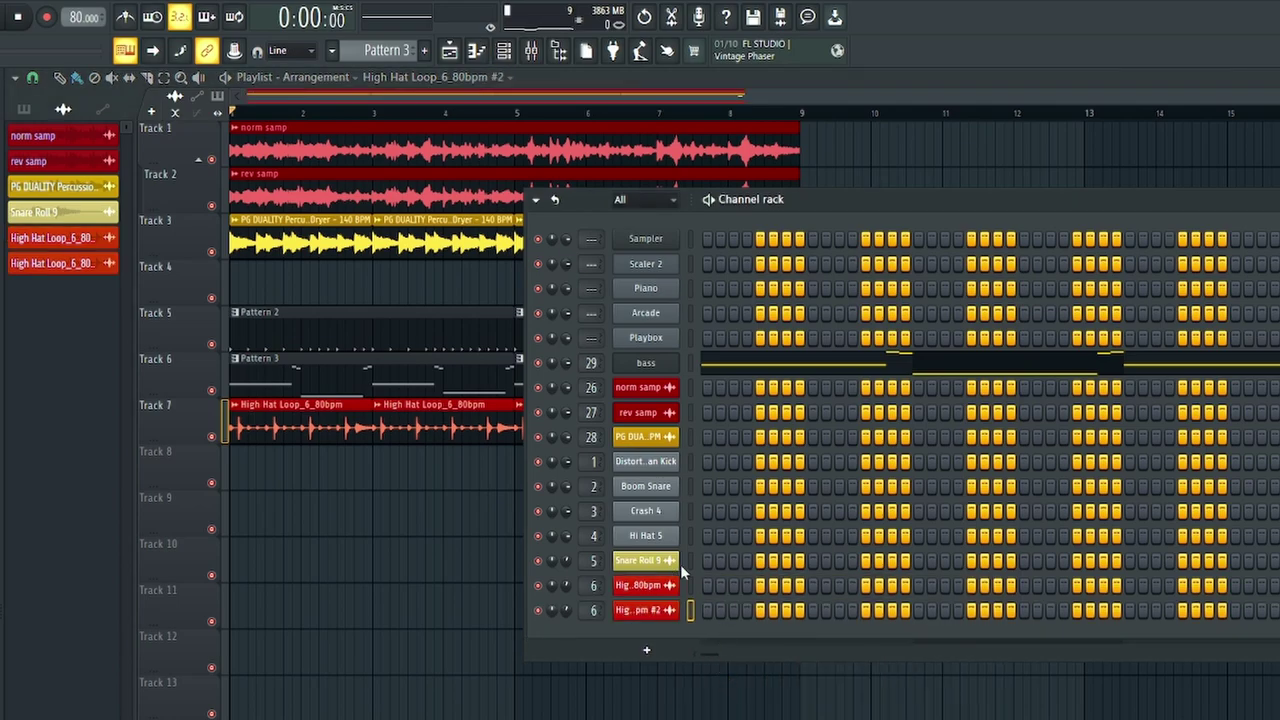
Repeat the cloned hi-hat loop as one-bar clips on Track 8 from bar 5 to 9, replacing Track 7's clips there.
click(640, 612)
drag(640, 612, 388, 489)
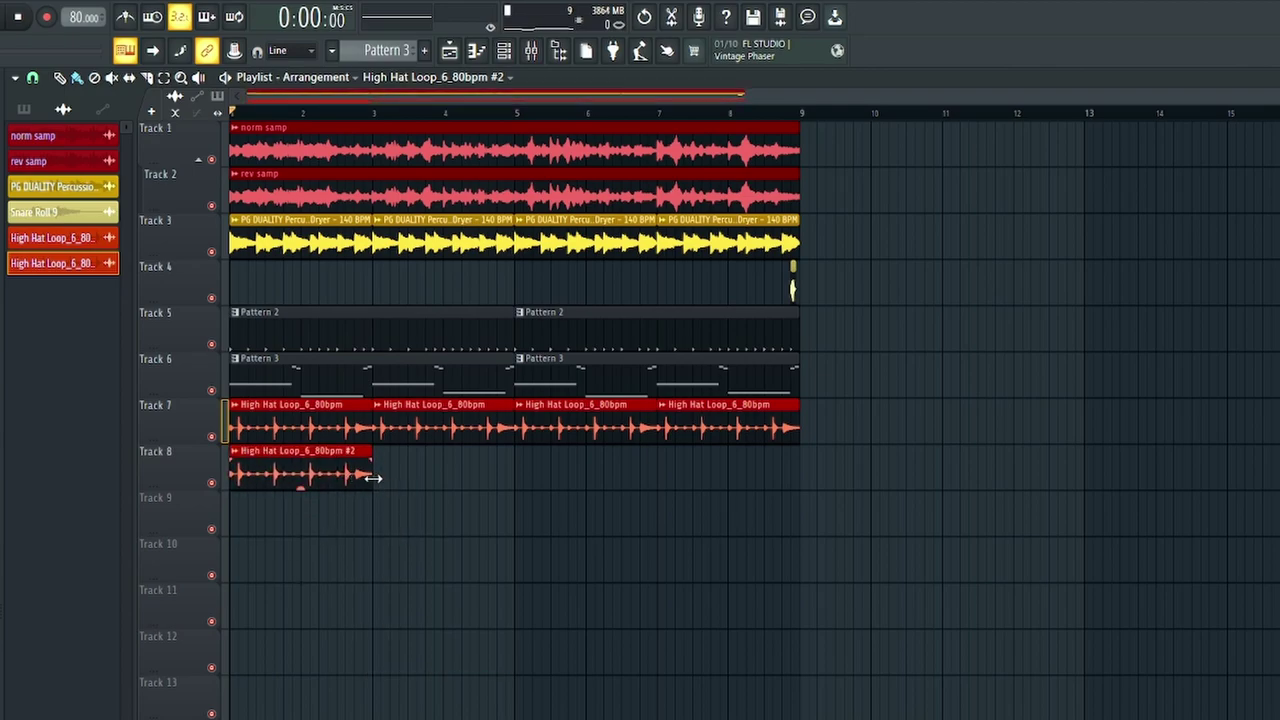
drag(248, 474, 516, 474)
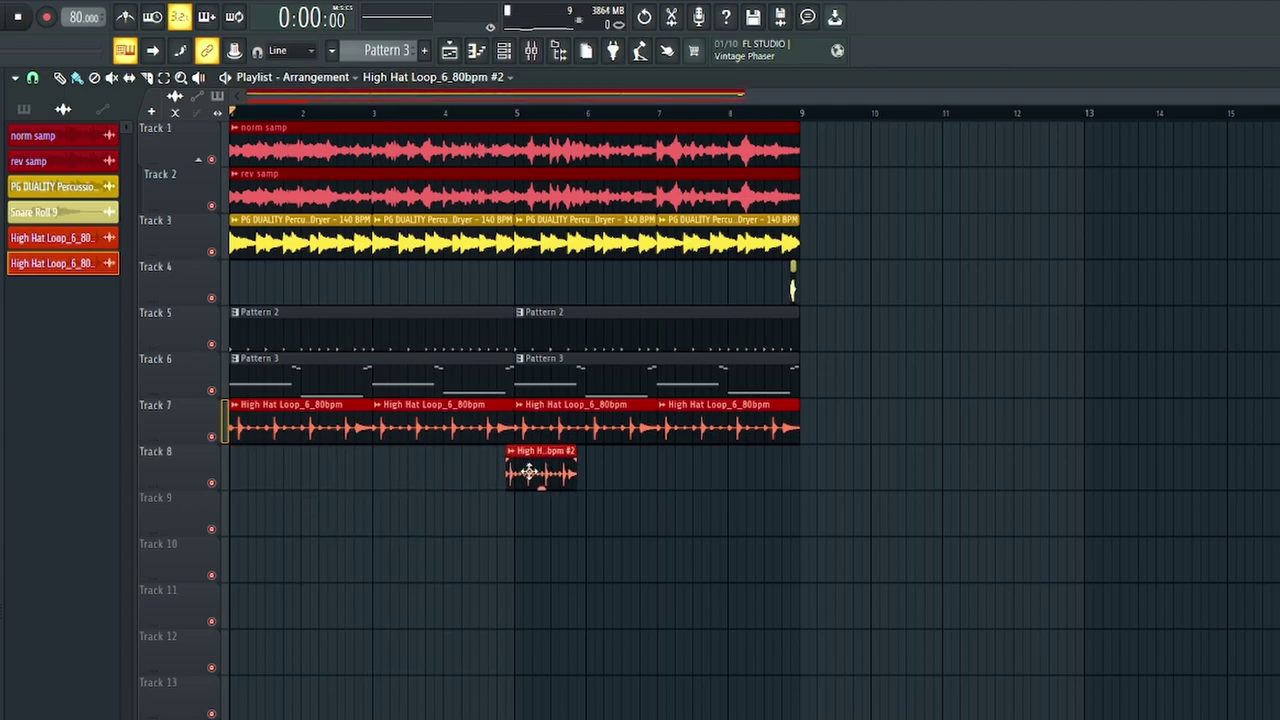
drag(600, 483, 770, 487)
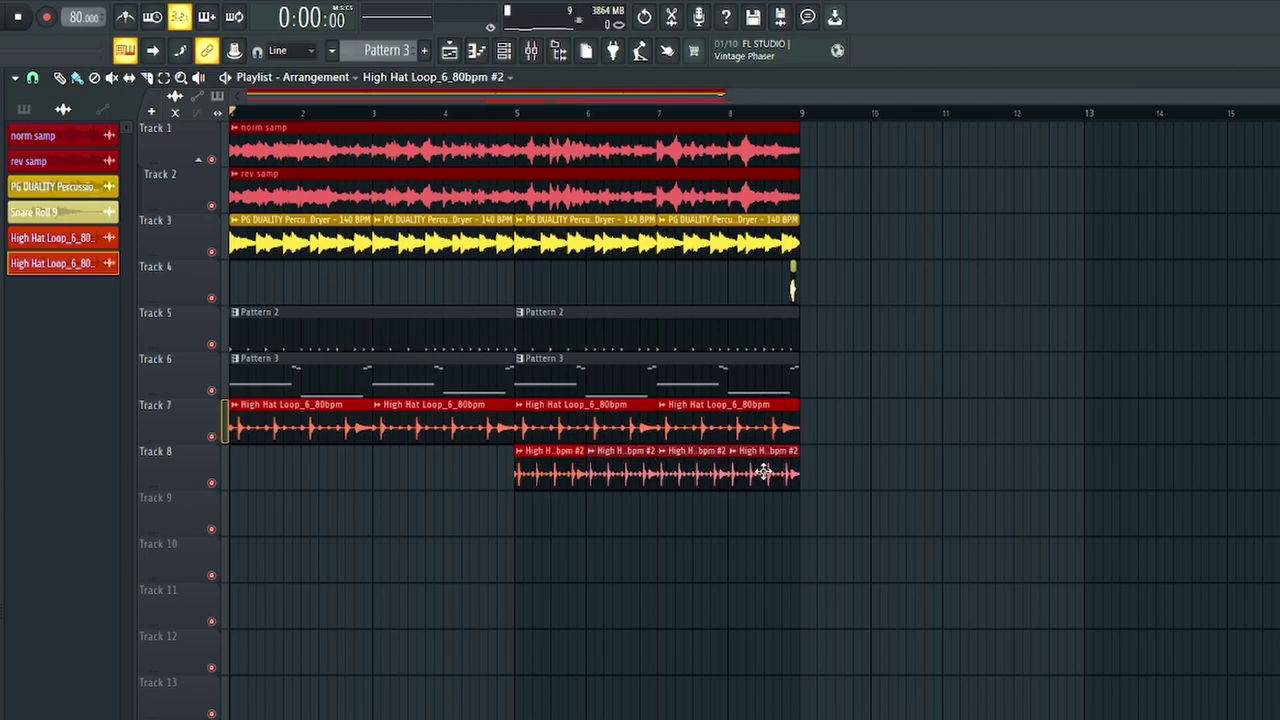
right_click(768, 428)
right_click(586, 420)
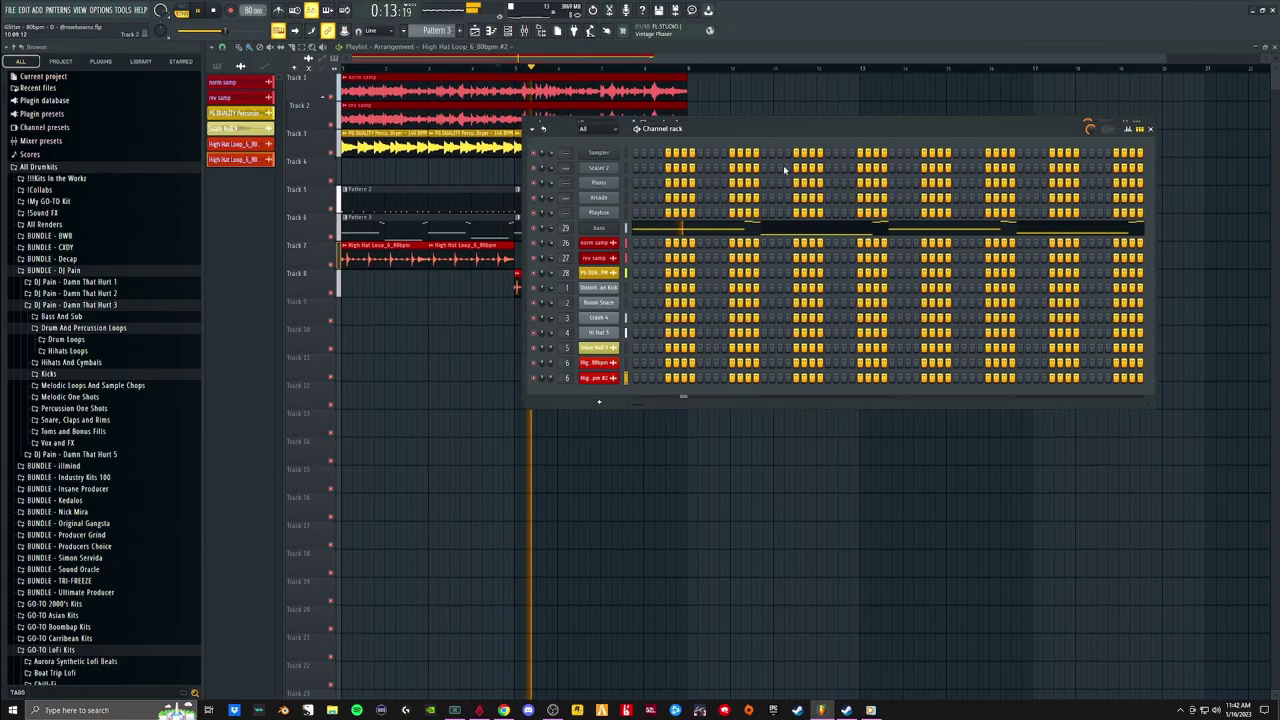
Clone the PG DUALITY Percussion Loop channel and lay one-bar clips of the copy on Track 4 from bar 5 to 9.
drag(758, 123, 848, 317)
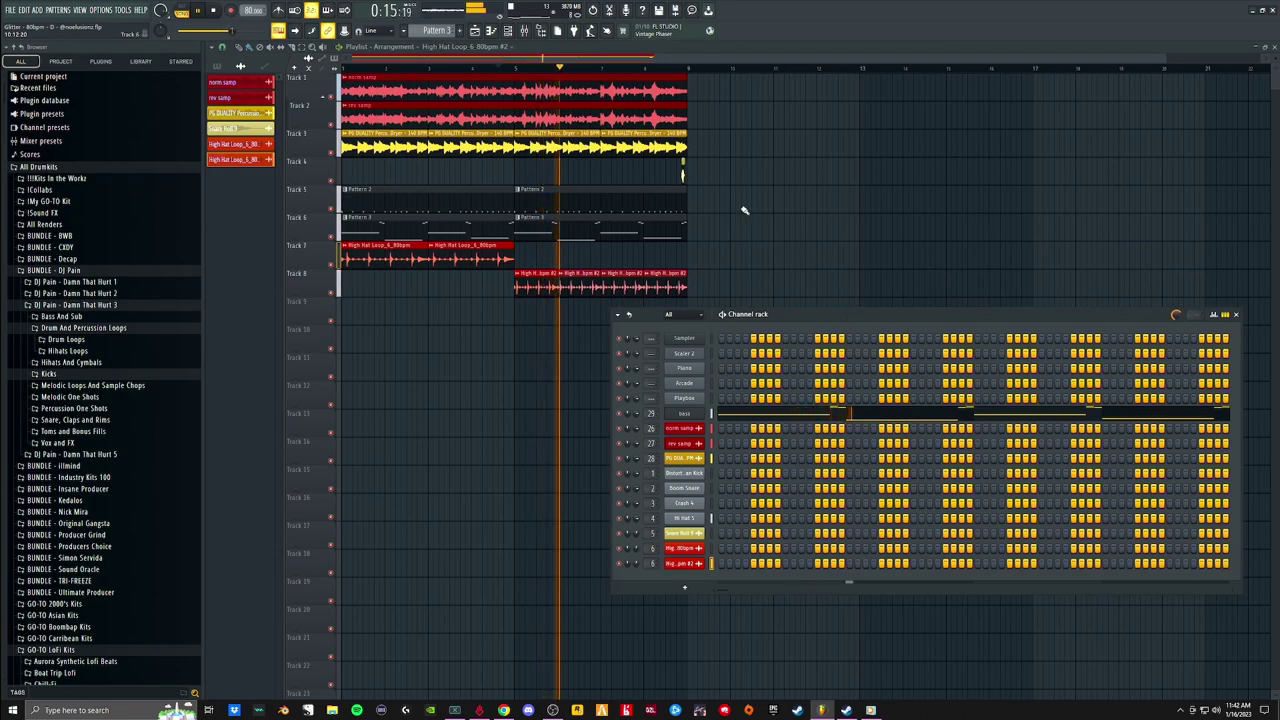
right_click(704, 457)
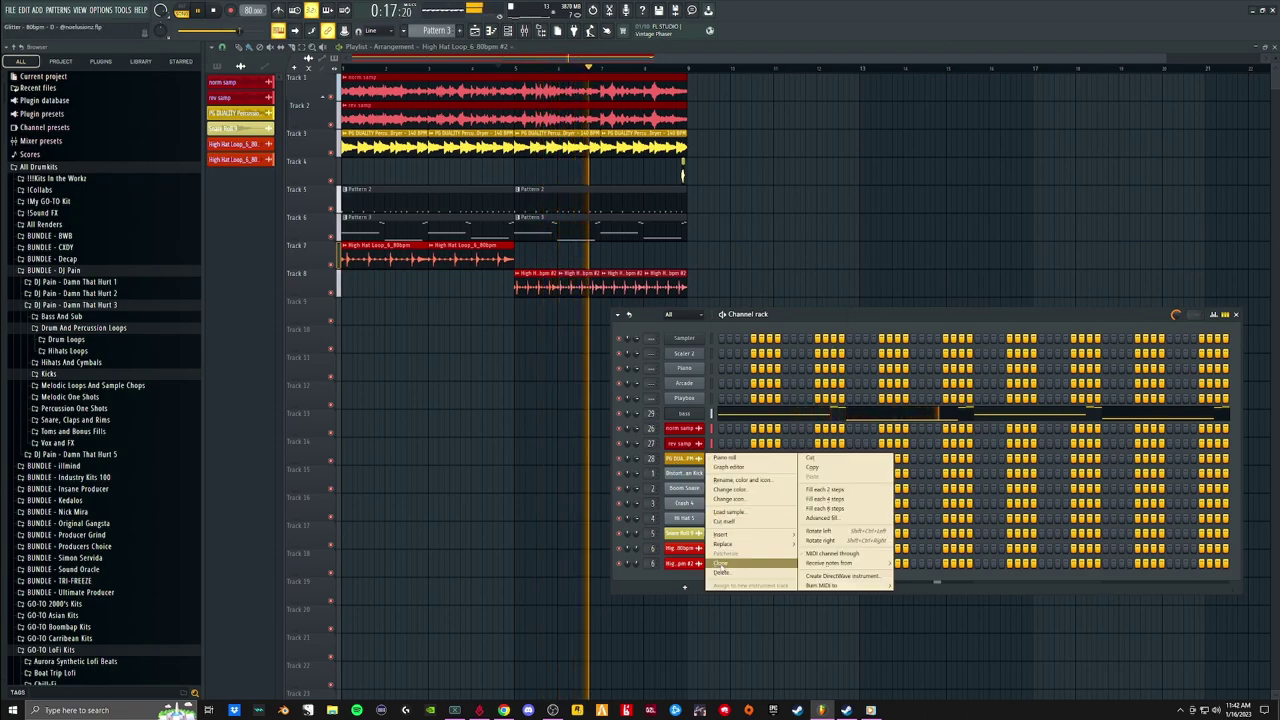
click(721, 564)
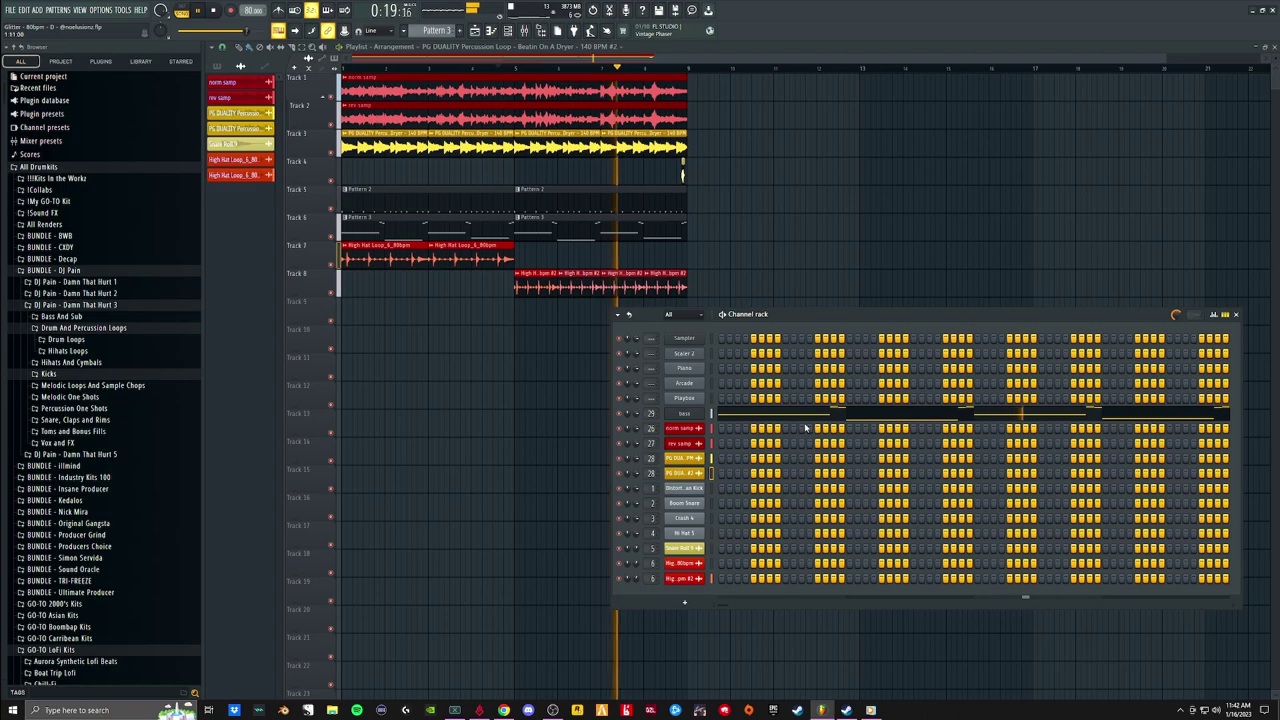
click(687, 474)
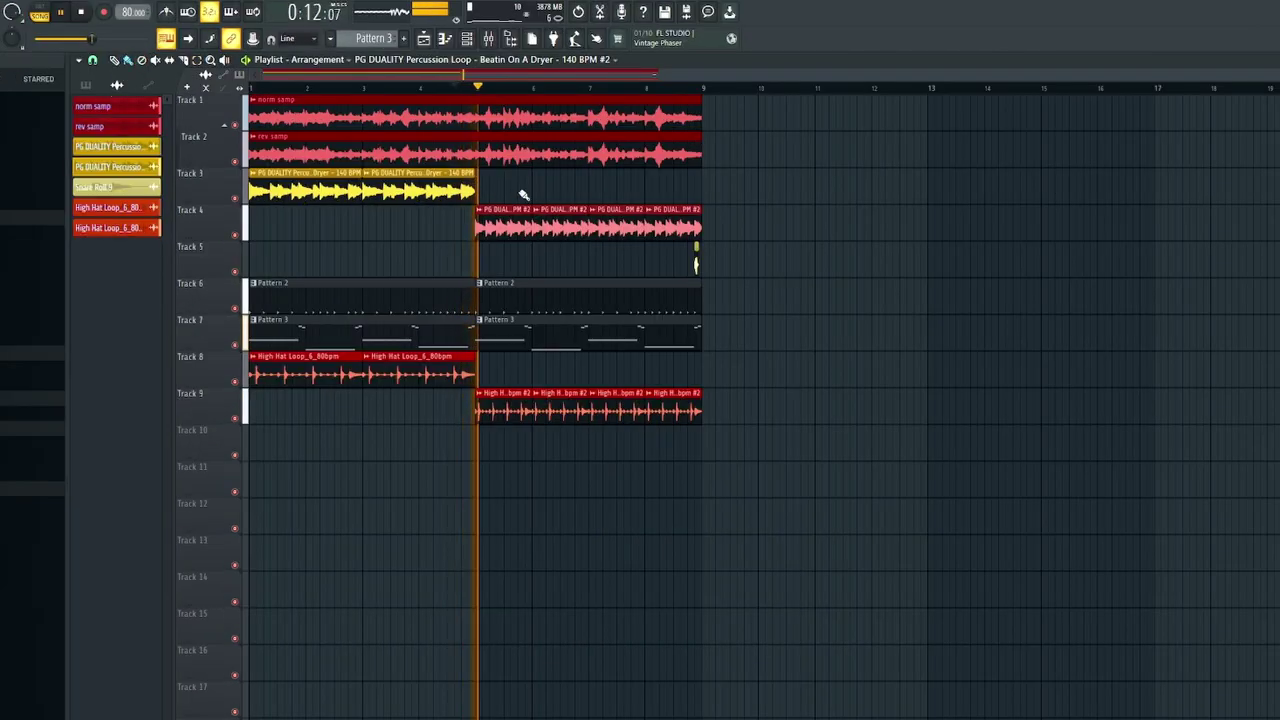
Select all clips of the eight-bar arrangement and duplicate them up to bar 17.
click(488, 39)
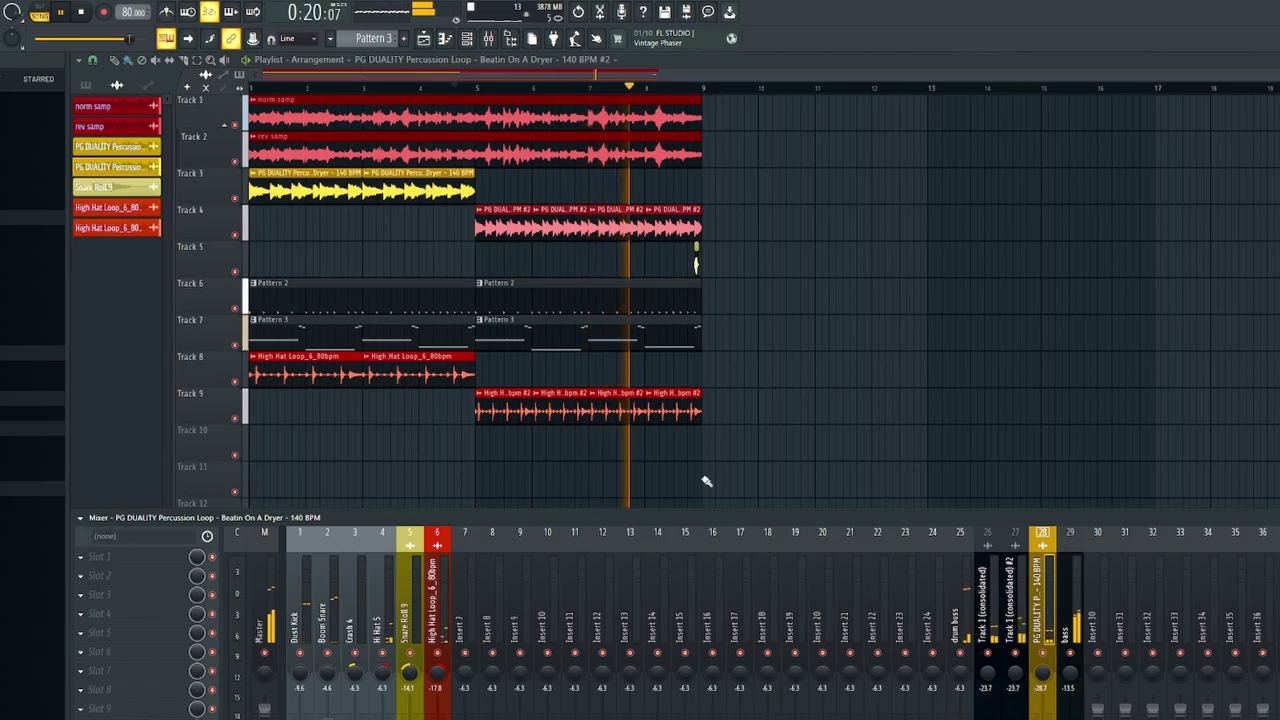
key(F9)
drag(858, 490, 252, 98)
key(ctrl+b)
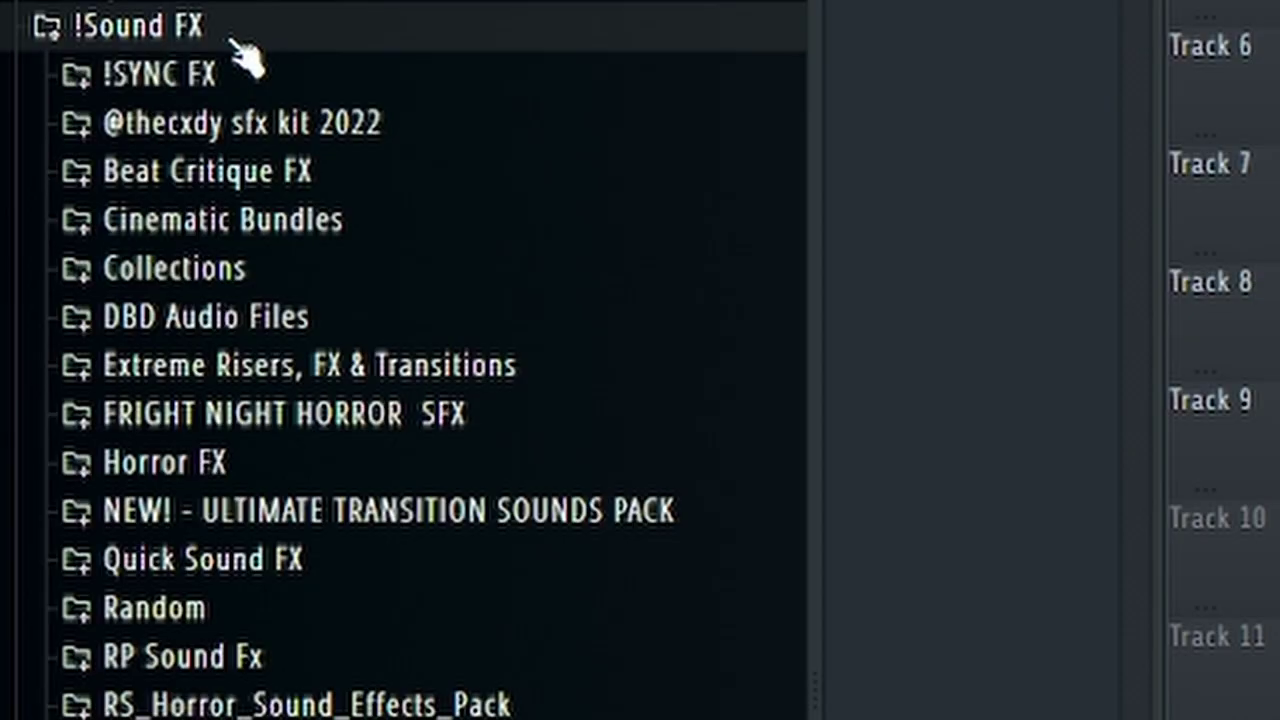
Add DAT_Atmosphere_100_A_Deep Underwater_GH from the Cinematic Bundles sound folder to Track 11.
click(345, 230)
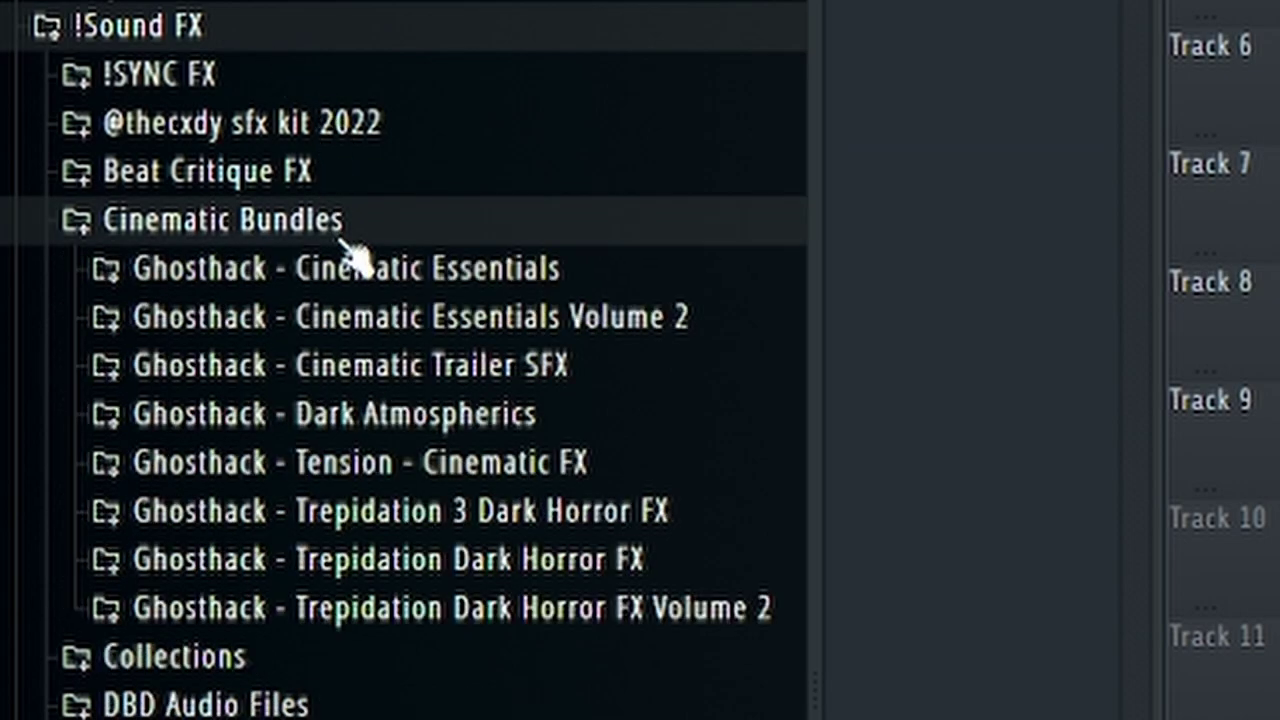
click(505, 378)
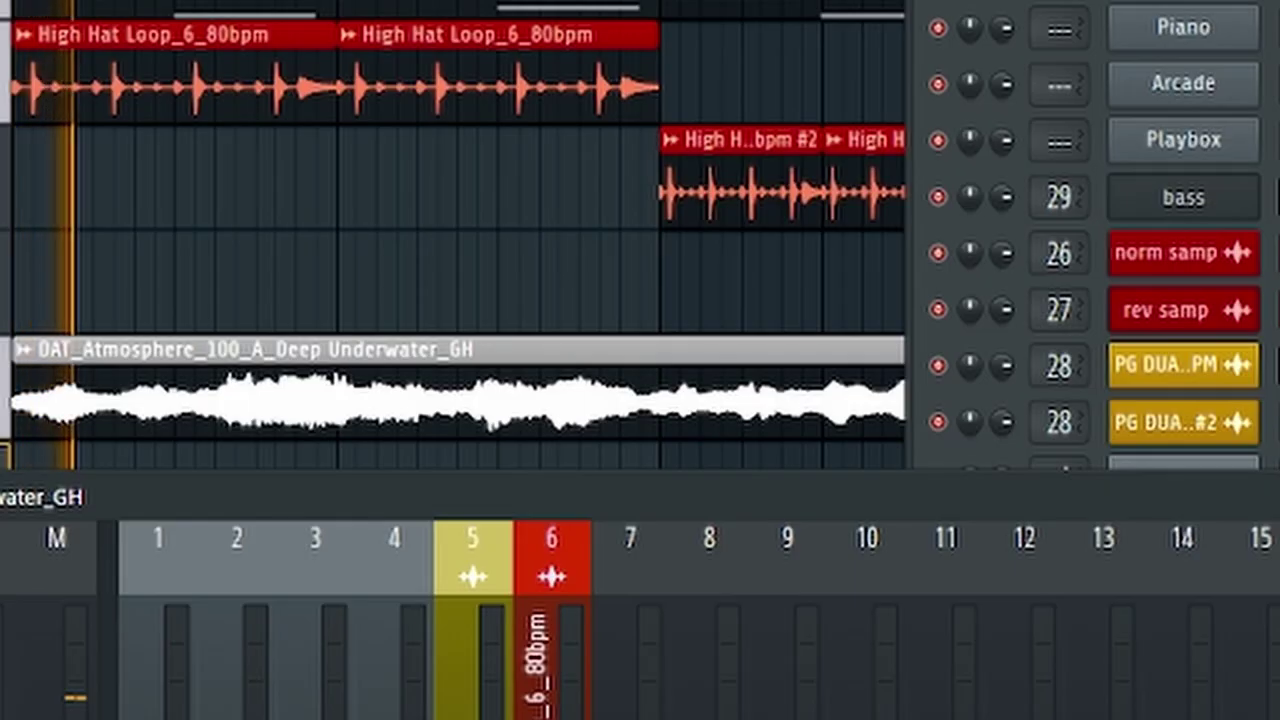
key(F6)
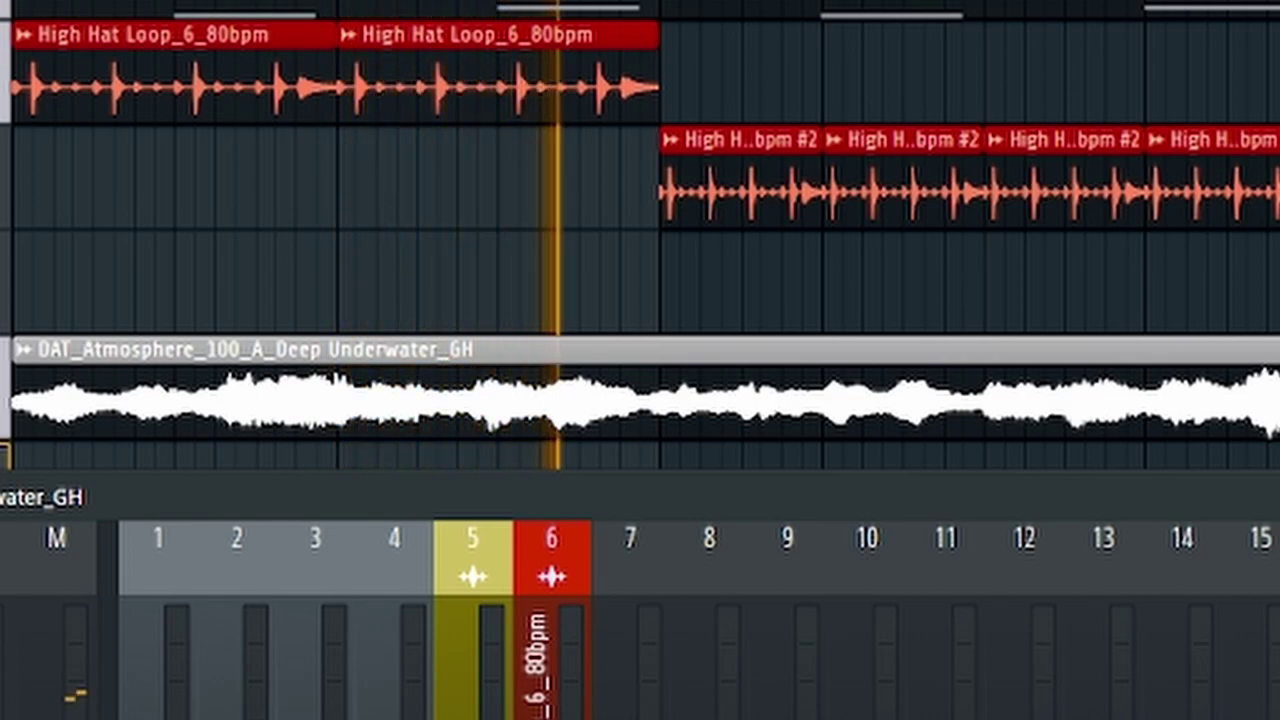
key(F9)
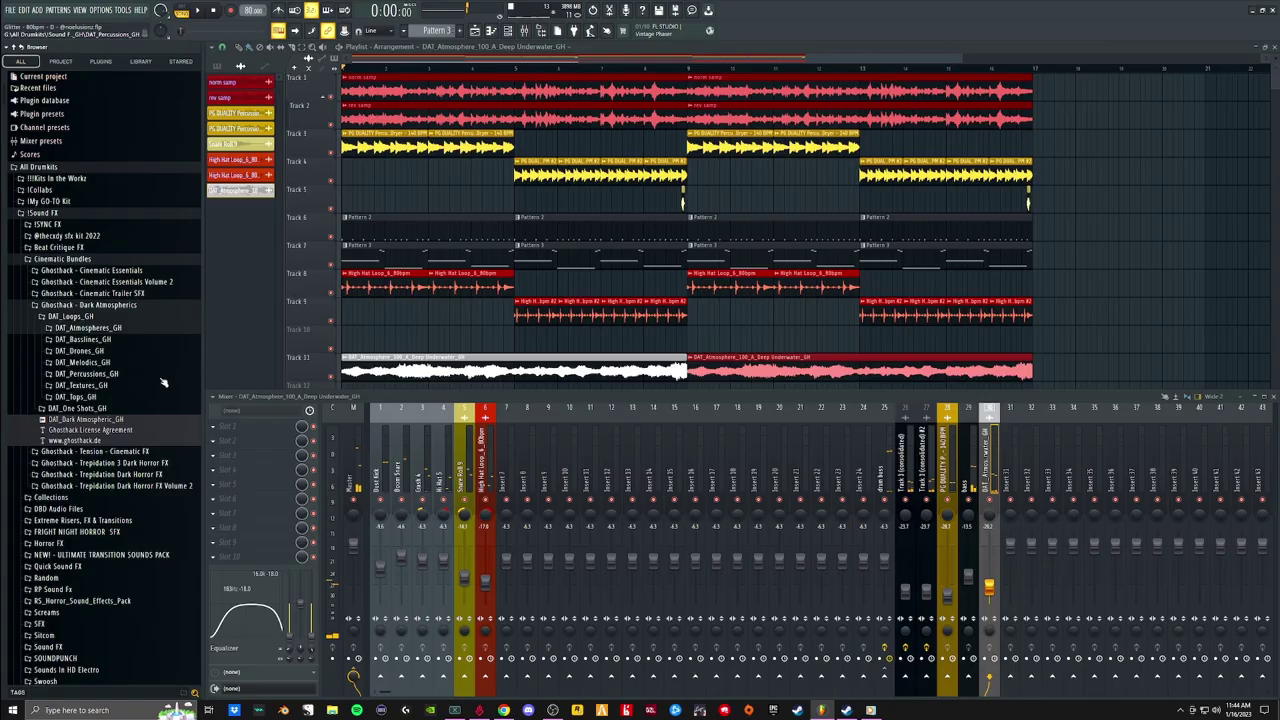
Audition the Impacts one shots in Ghosthack - Cinematic Trailer SFX and place Impact (10) on Track 12 at bar 9.
click(101, 305)
click(124, 293)
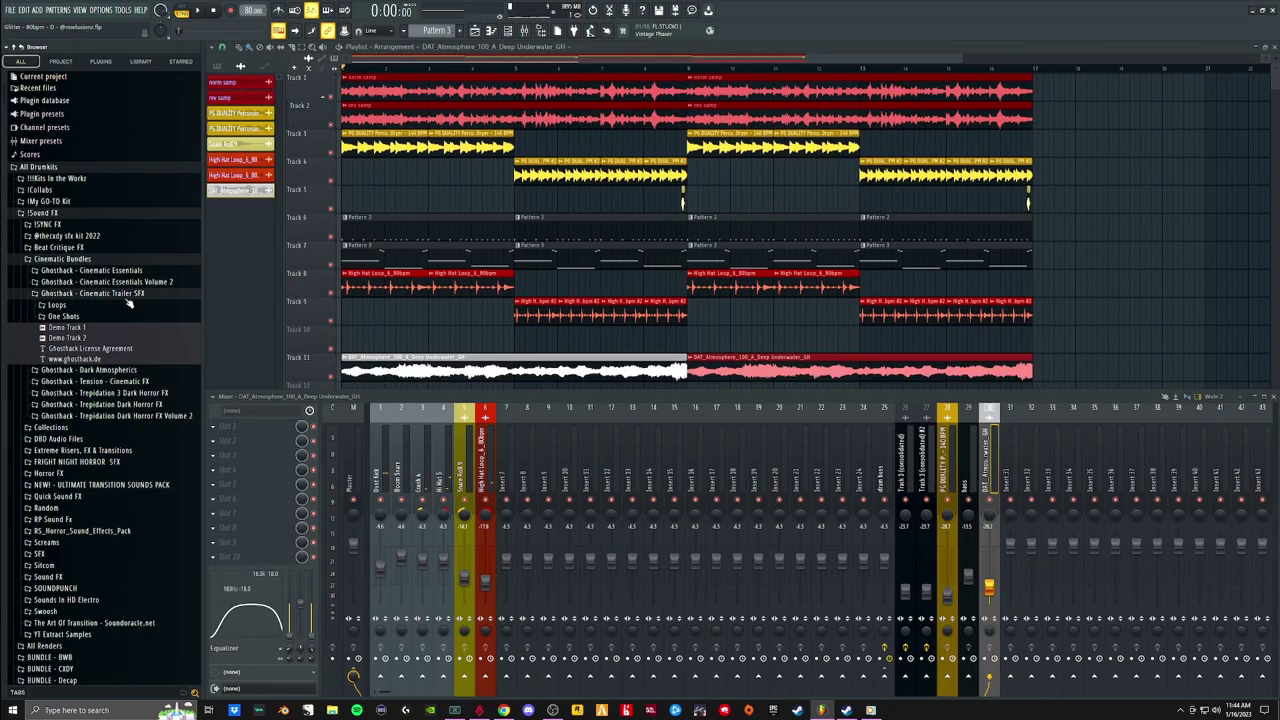
click(66, 316)
click(104, 349)
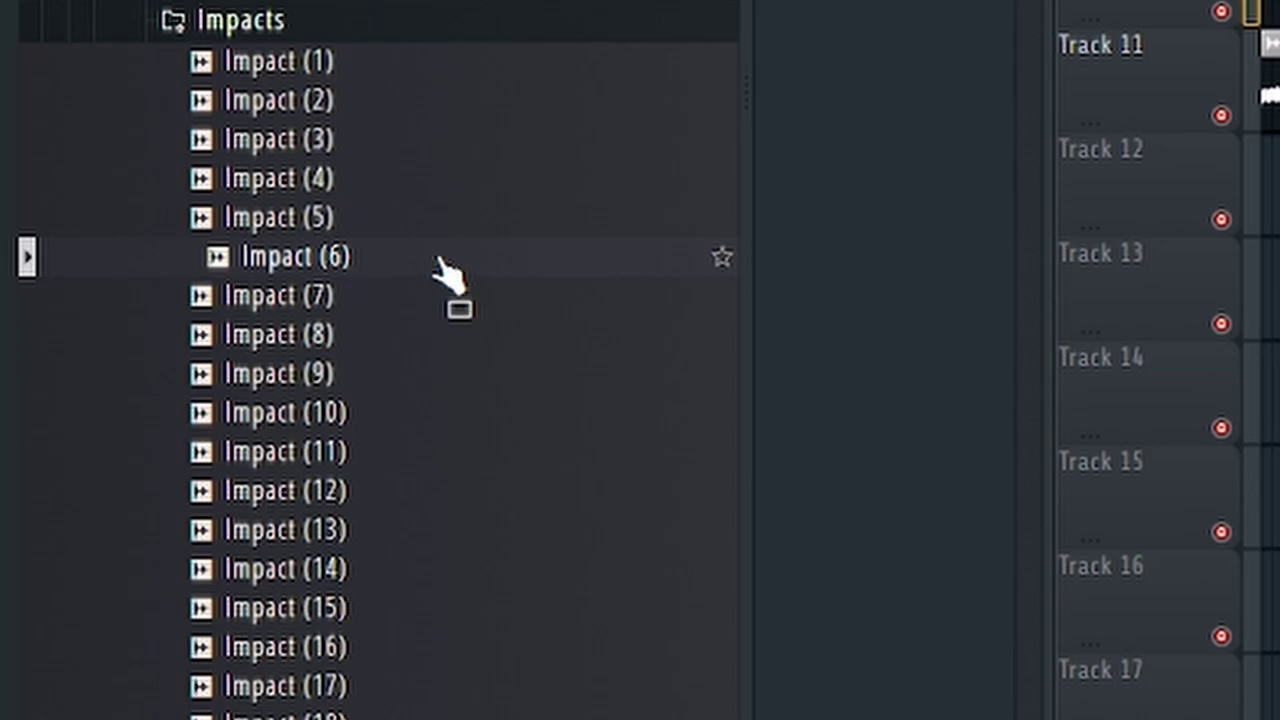
click(403, 414)
click(376, 532)
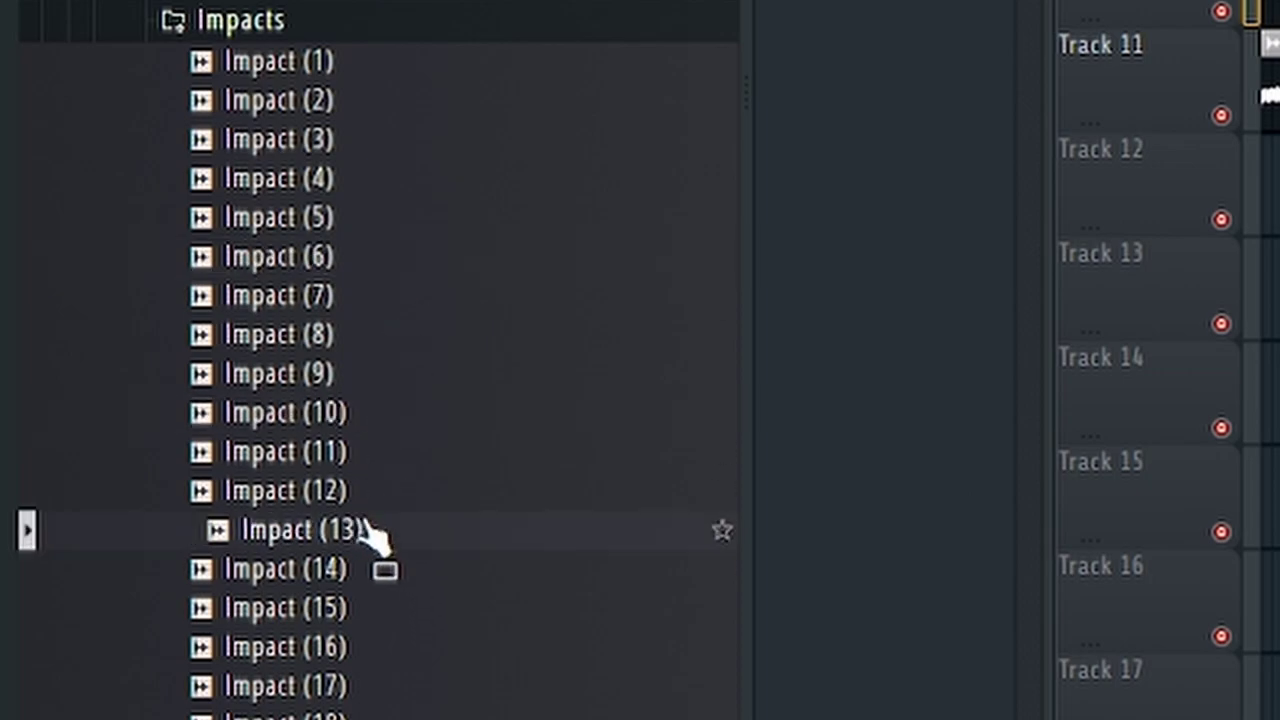
click(360, 414)
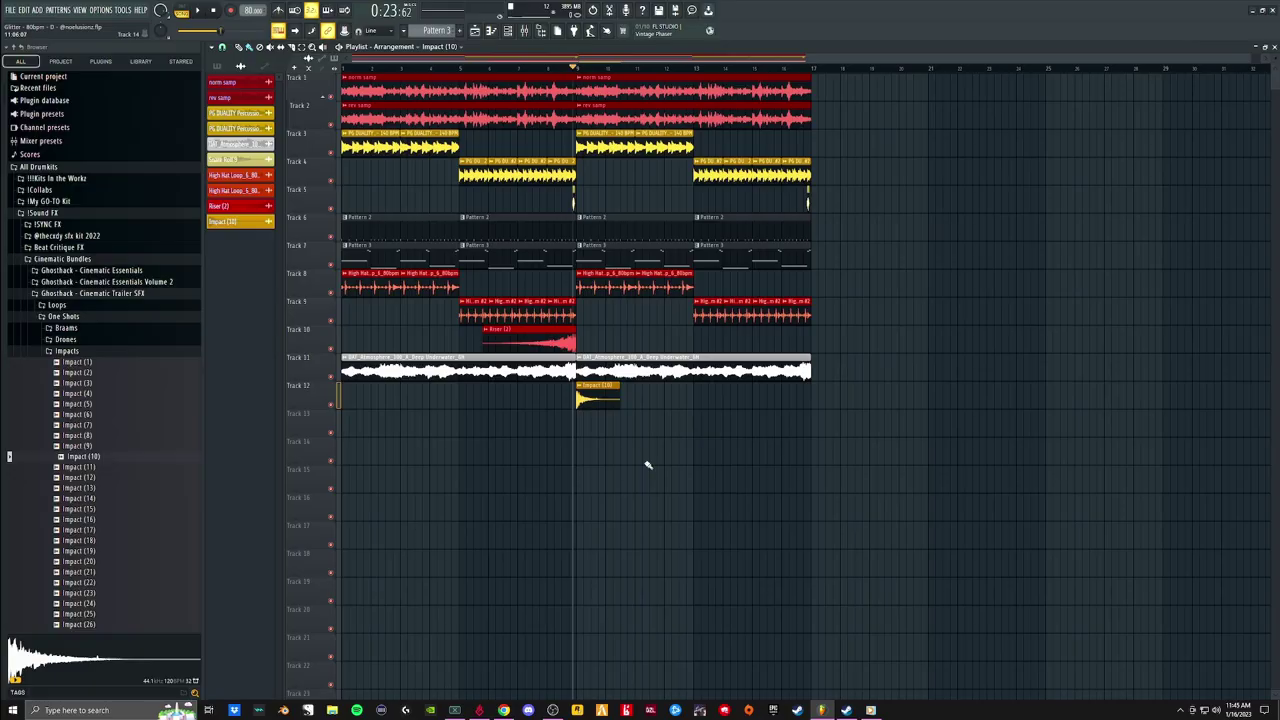
In the Arcade piano roll, extend the A5 note to bar 5 and move the second G5 note to start on bar 6.
click(530, 31)
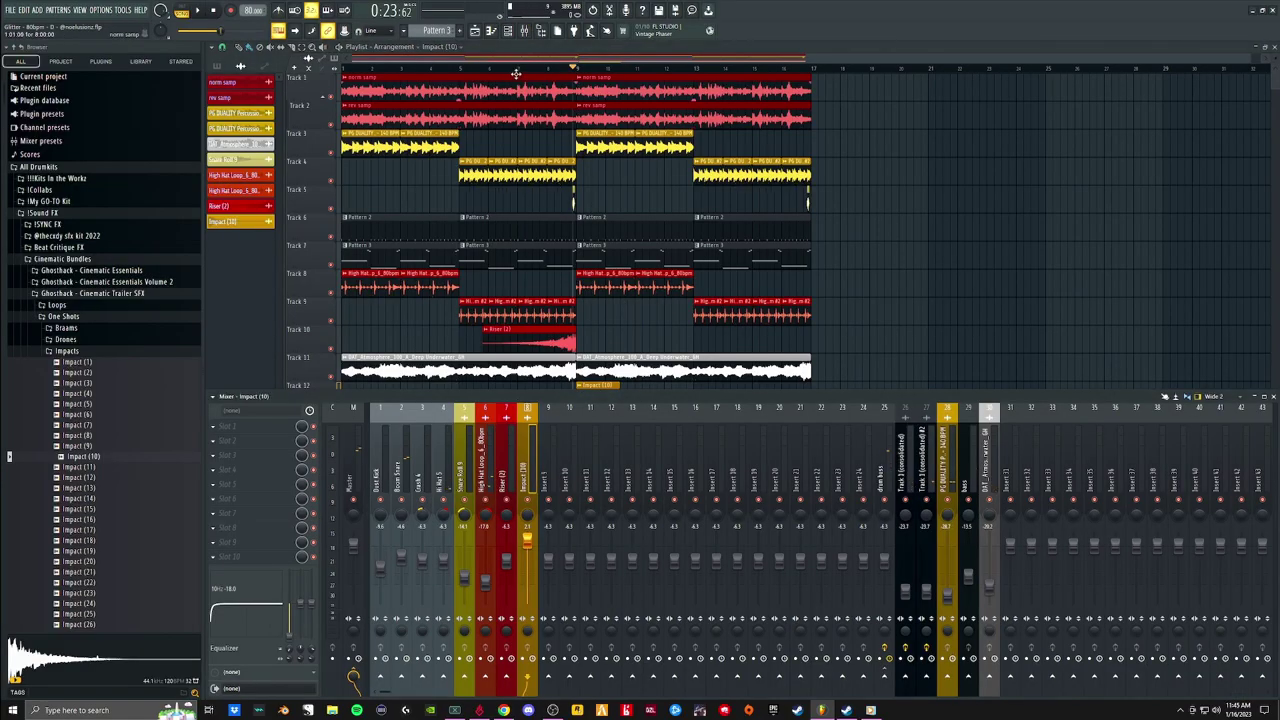
click(508, 31)
click(667, 295)
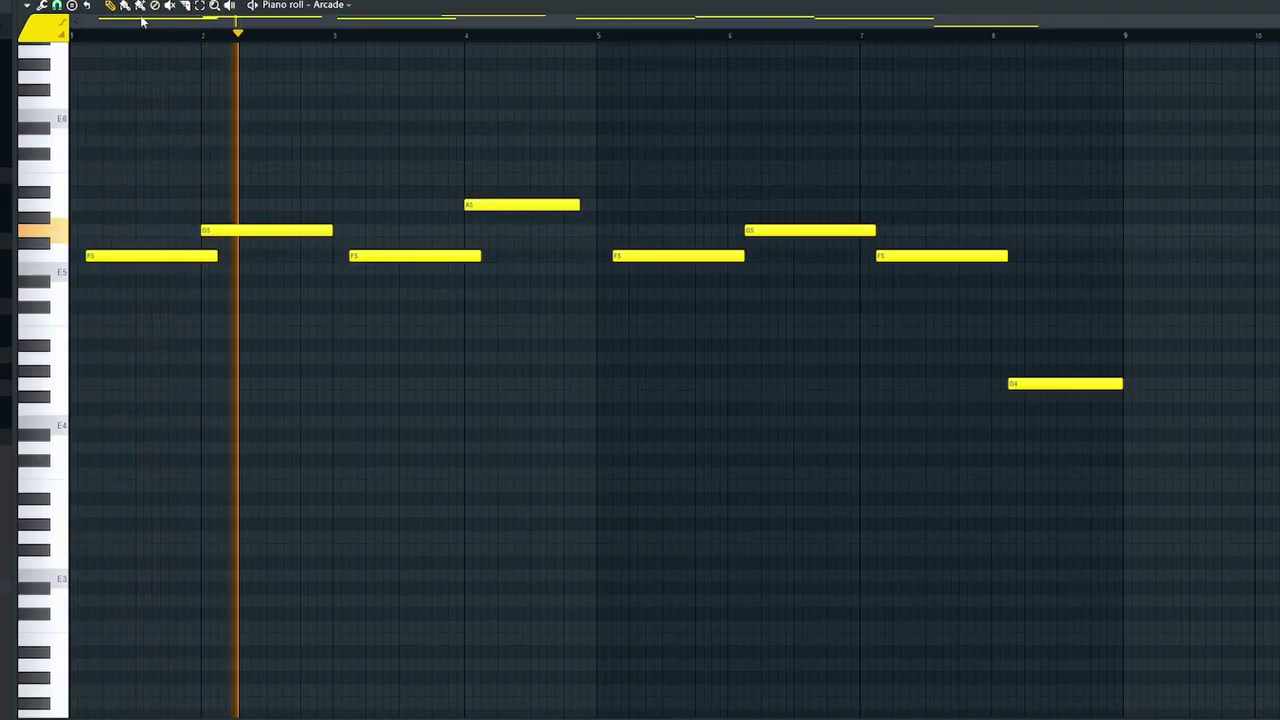
drag(577, 205, 594, 209)
drag(777, 229, 757, 231)
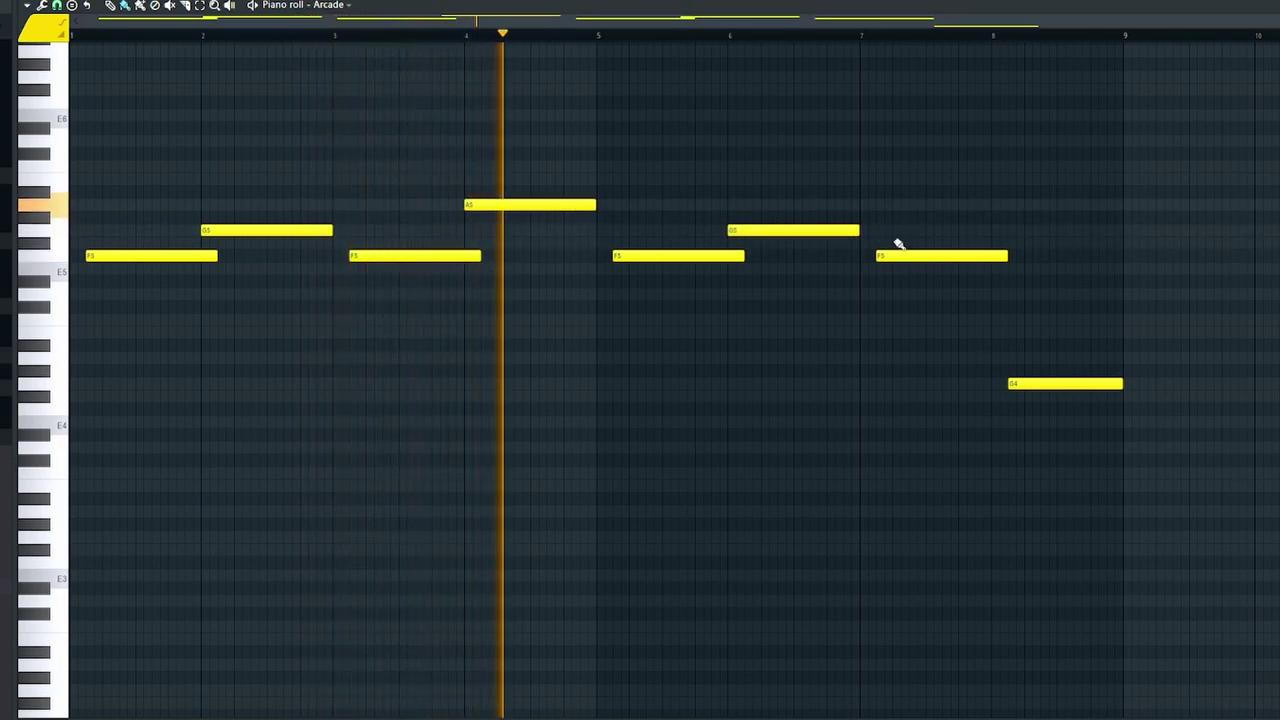
drag(891, 254, 899, 252)
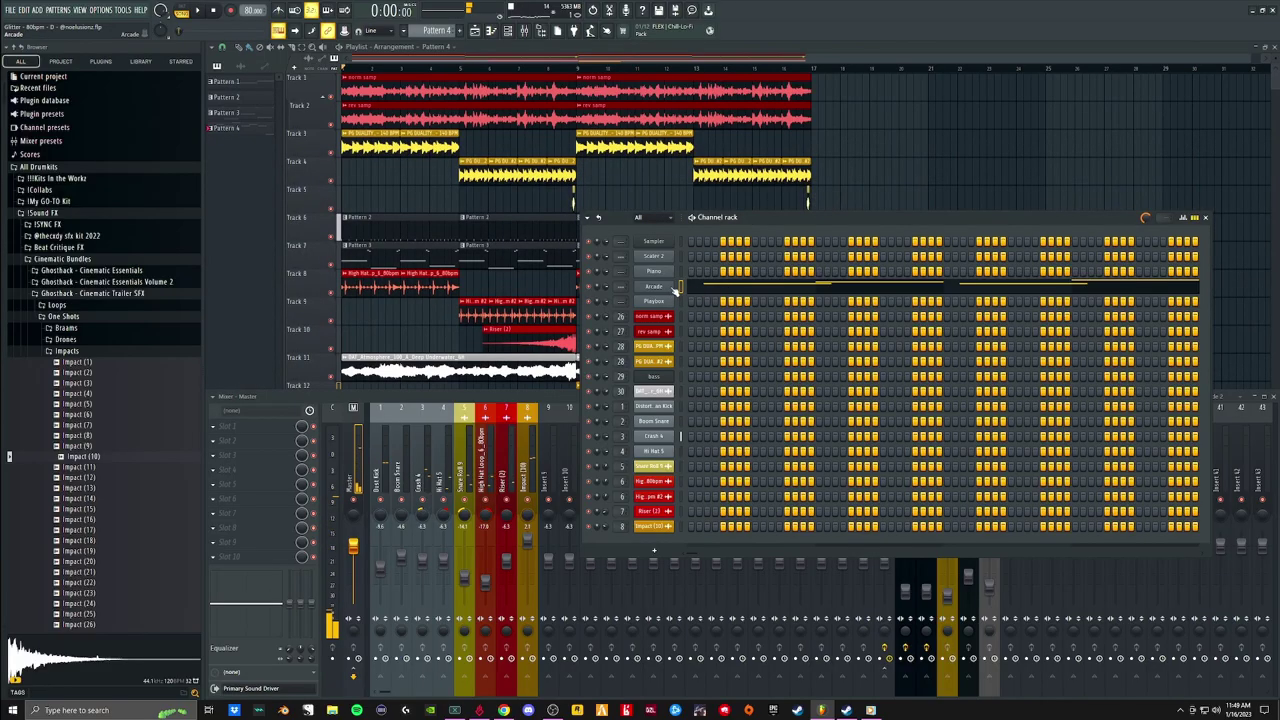
Rename the Arcade channel to vox and move it down below the DAT_Atmosphere channel.
right_click(676, 290)
click(690, 294)
text(line)
key(Return)
key(alt+Down)
key(alt+Down)
key(alt+Down)
key(alt+Down)
key(alt+Down)
key(alt+Down)
key(alt+Down)
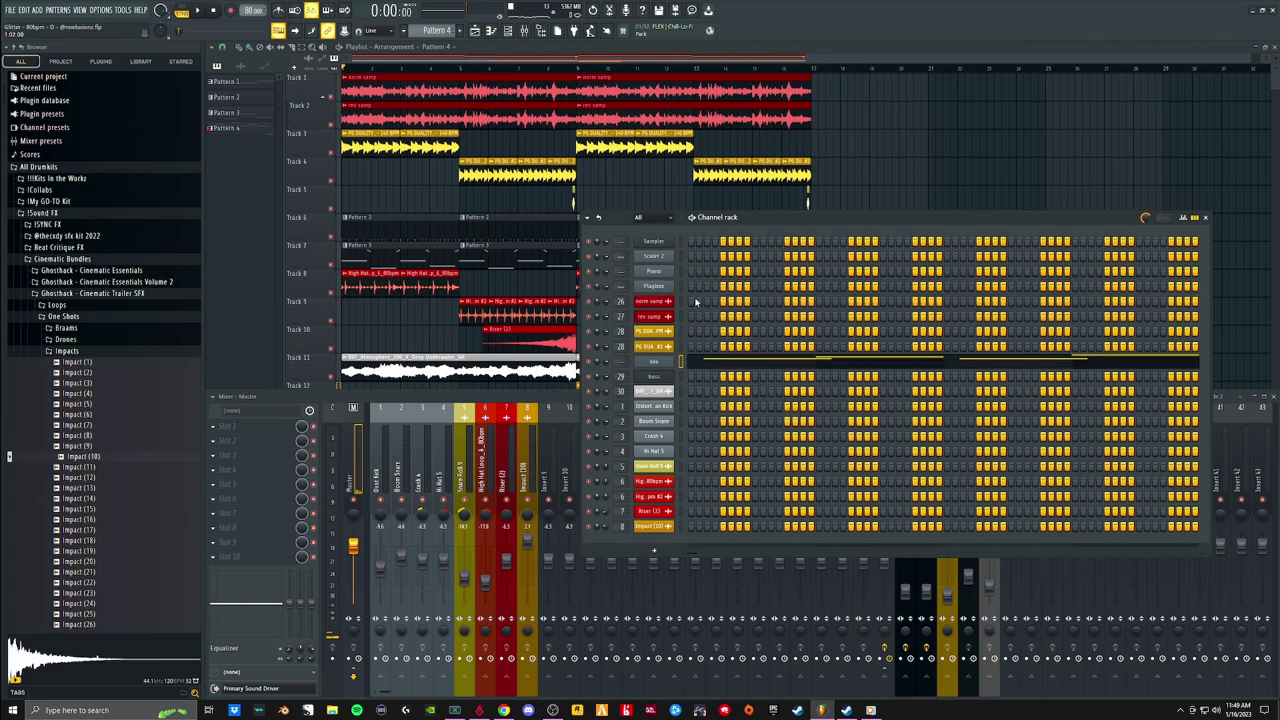
Route the vox channel to mixer track 31, play the arrangement and hide the channel rack.
click(524, 31)
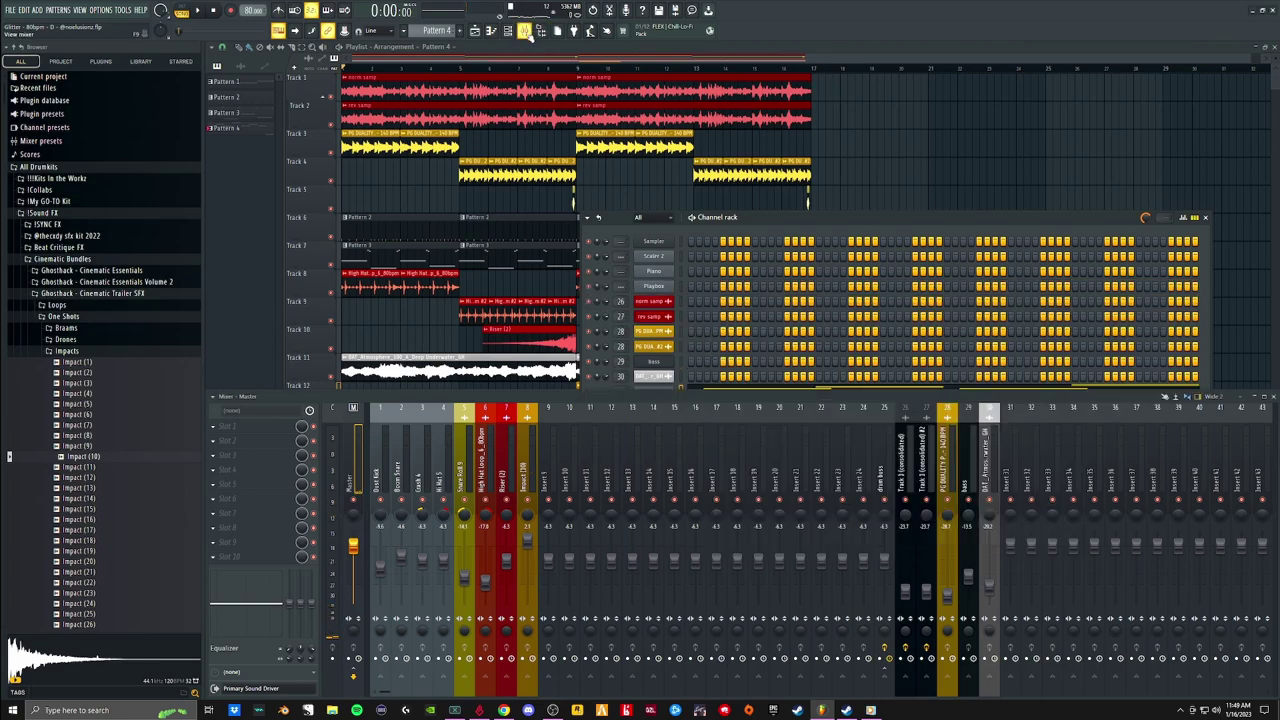
right_click(1012, 410)
mouse_move(1042, 514)
click(990, 513)
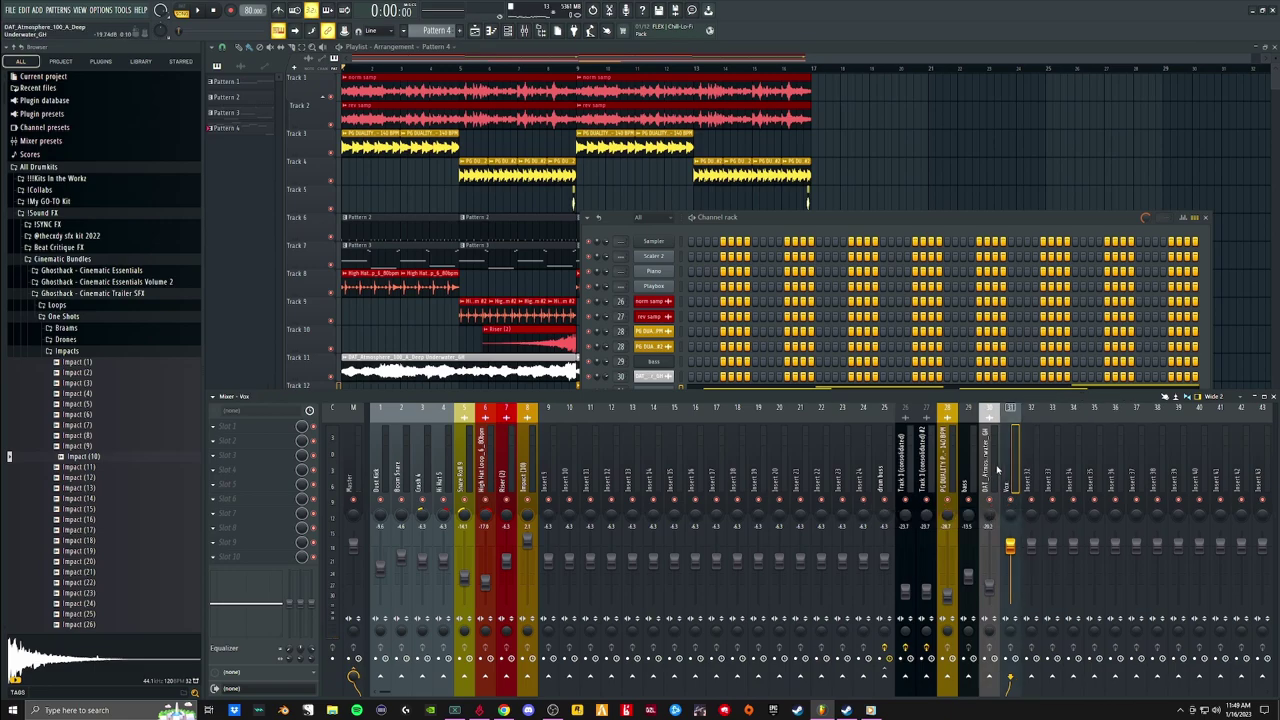
key(space)
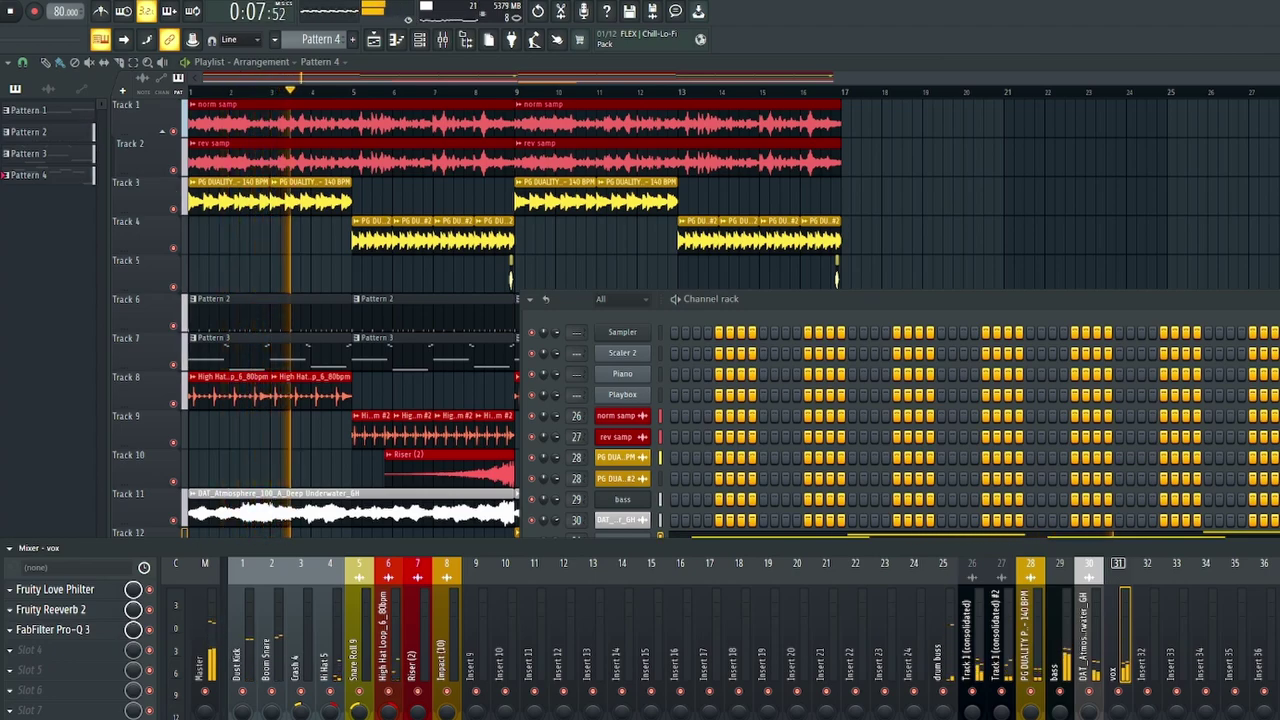
key(F6)
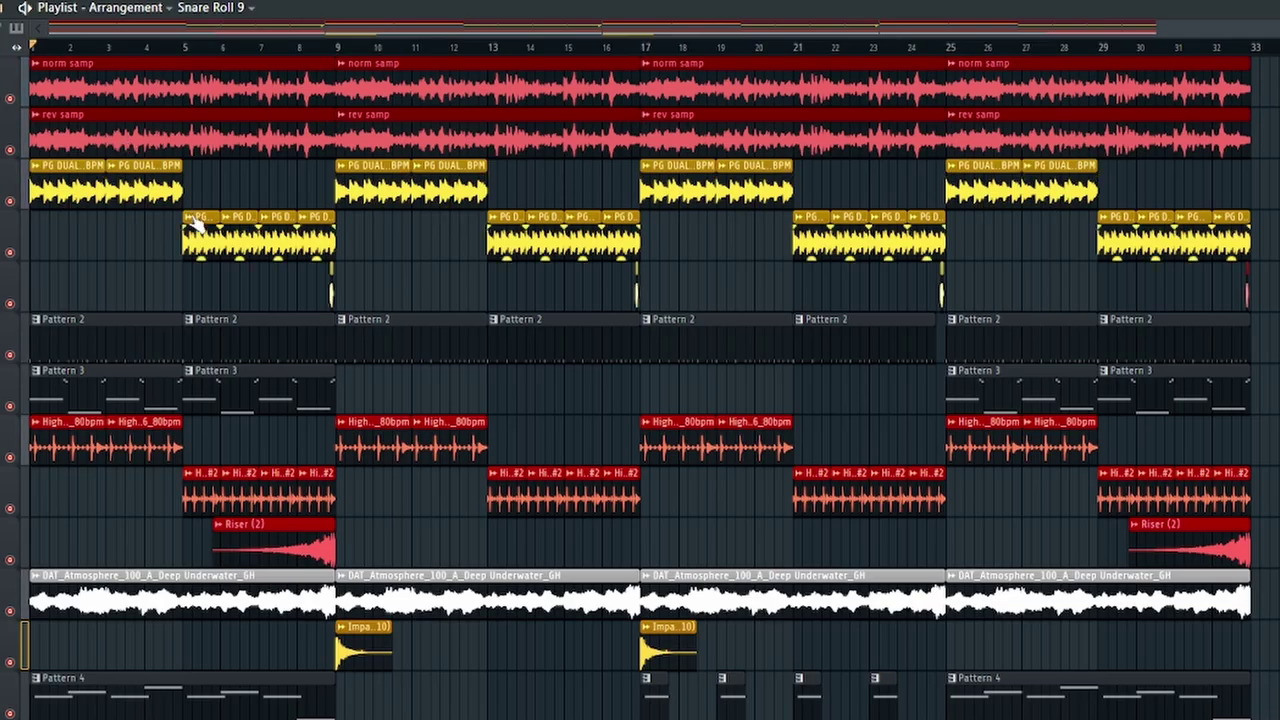
Delete the opening drum, bass and hi-hat clips: Pattern 2 from bars 1 to 9, Pattern 3 and High Hat Loop_6_80bpm from bars 1 to 5.
right_click(50, 343)
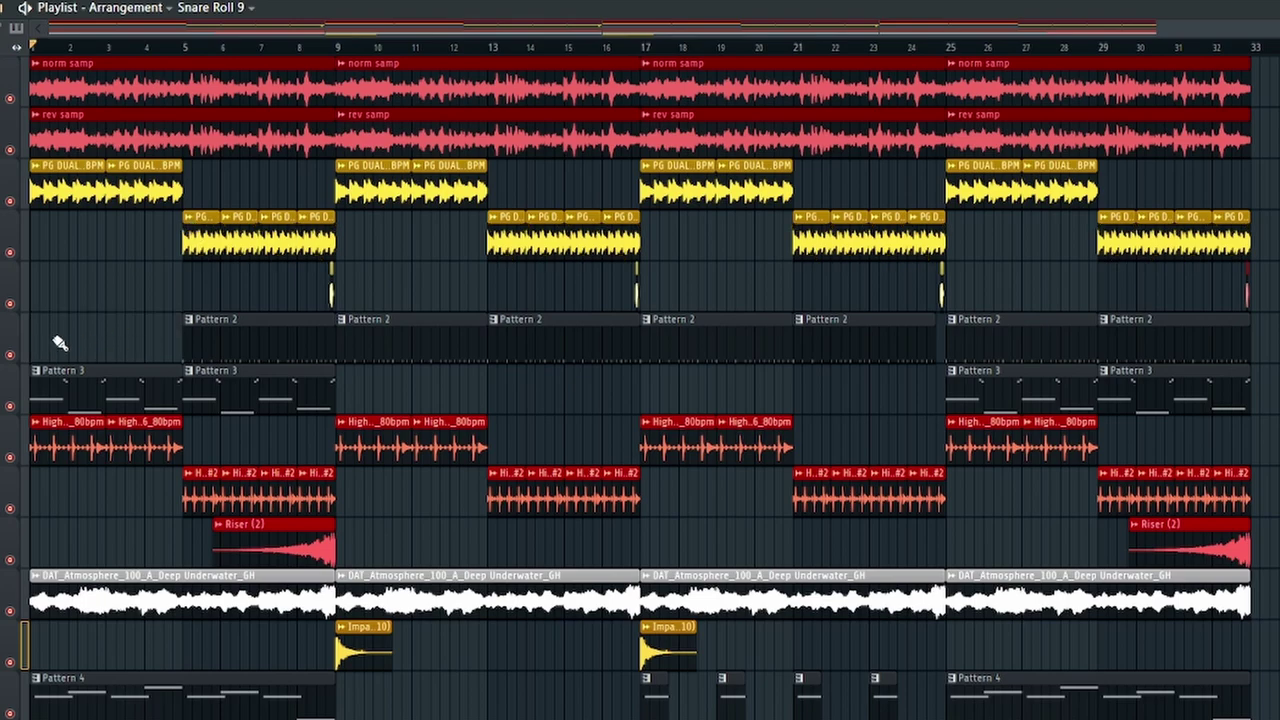
right_click(103, 385)
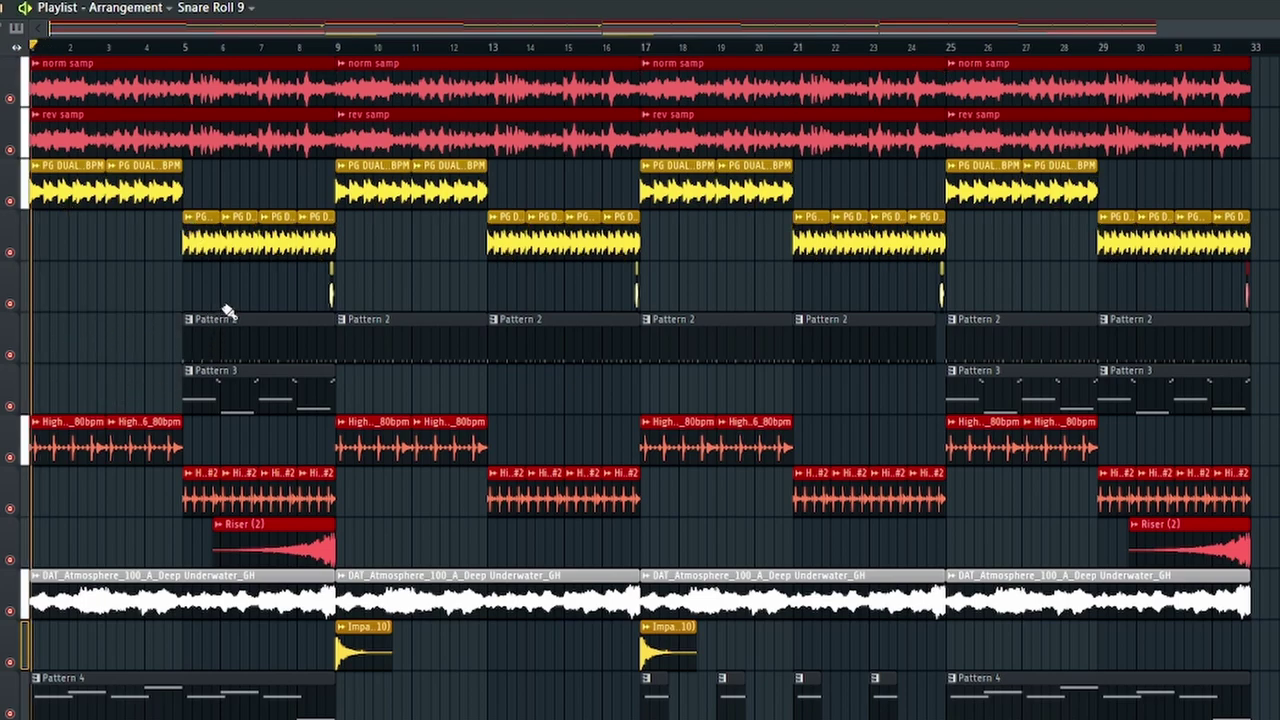
right_click(229, 331)
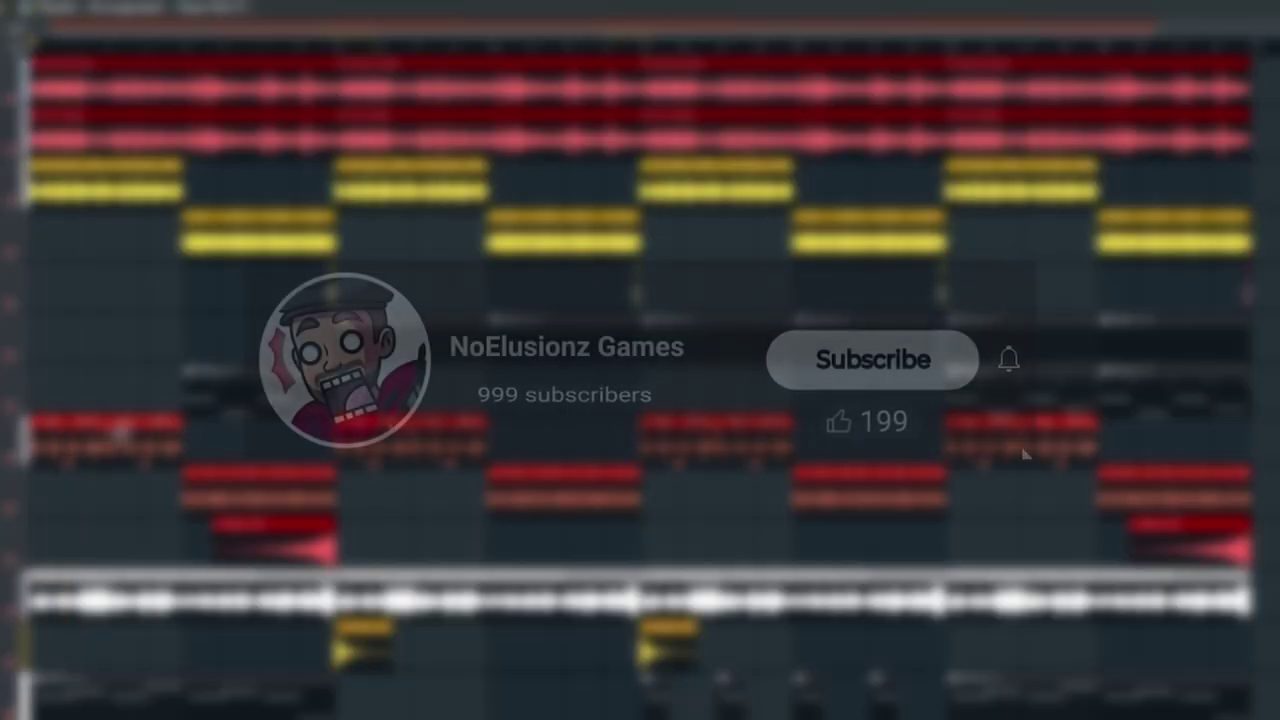
right_click(90, 445)
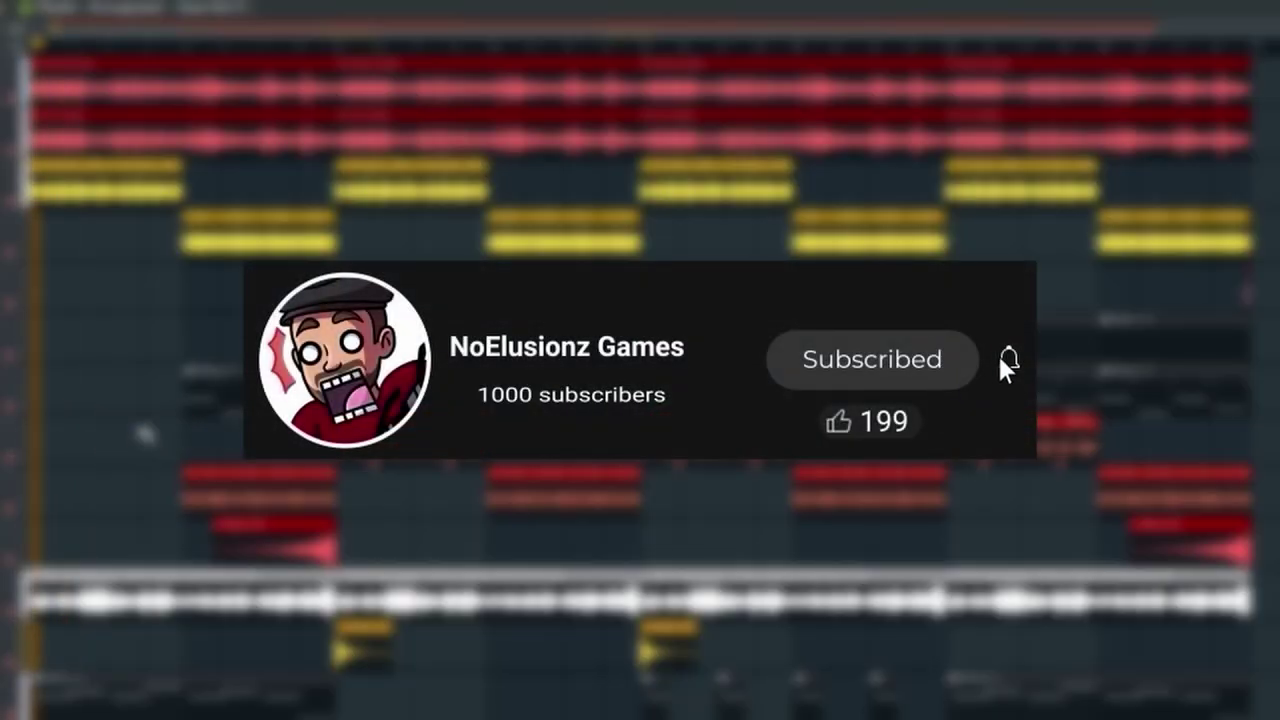